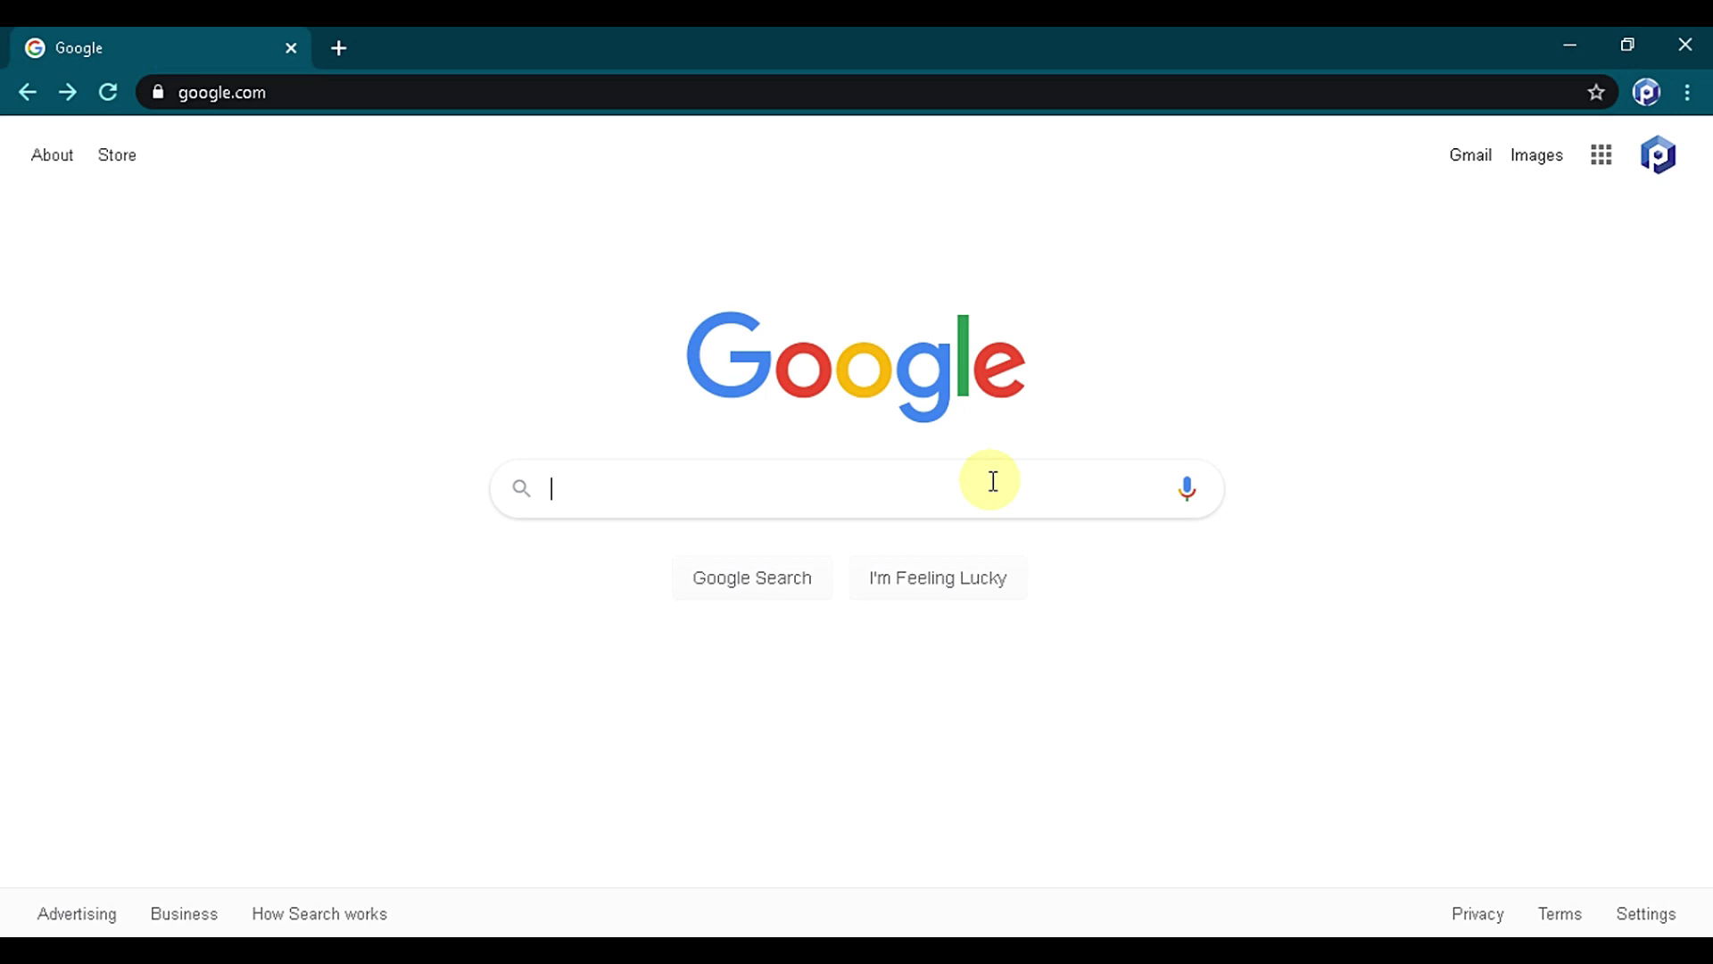
{"action": "type", "text": "pc"}
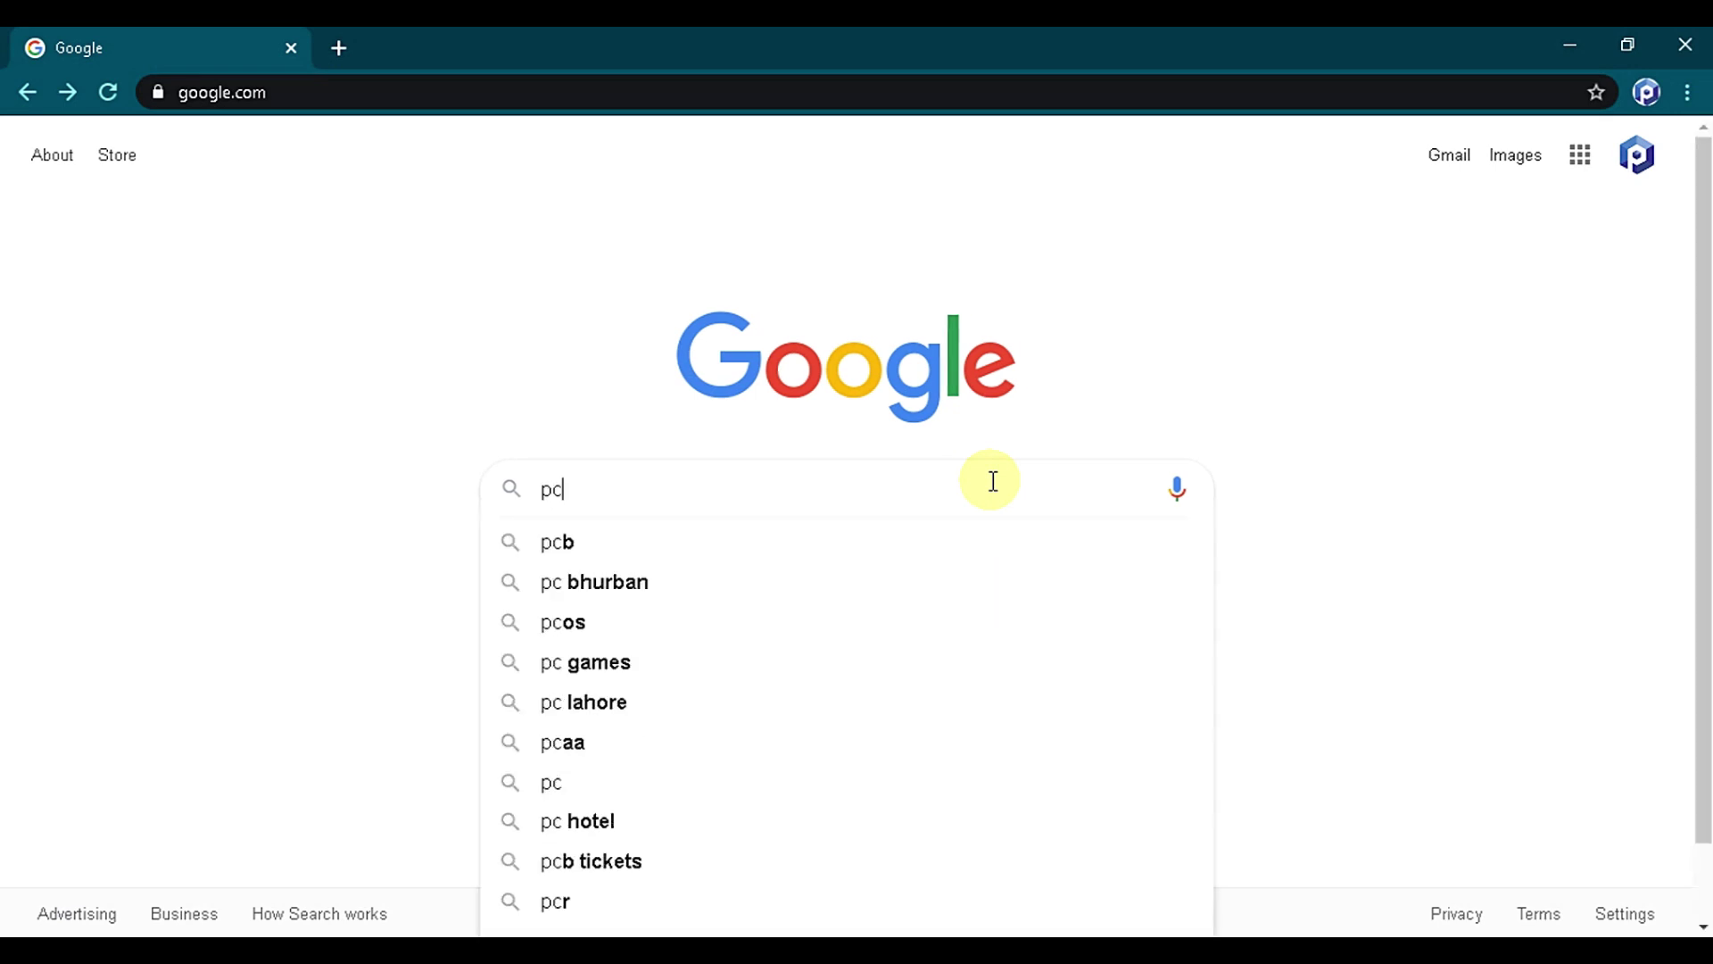
{"action": "type", "text": "fore"}
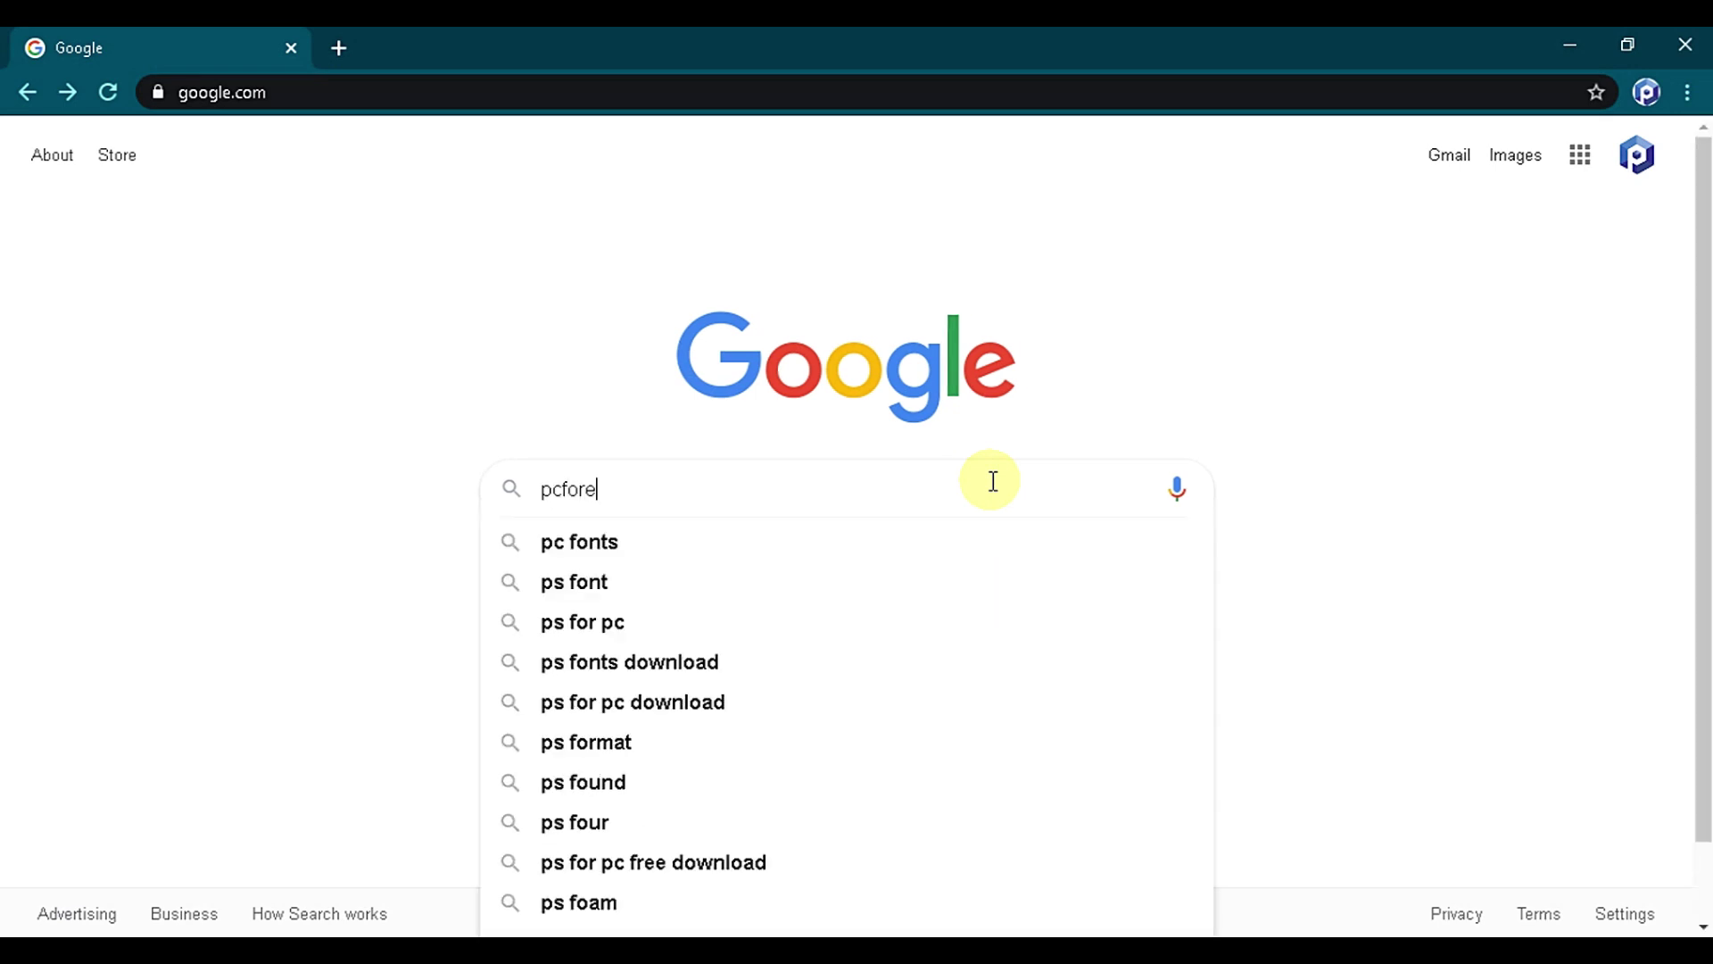
{"action": "type", "text": "caste"}
{"action": "type", "text": "r"}
- Run the Google search for 'pcforecaster'
{"action": "key", "text": "Return"}
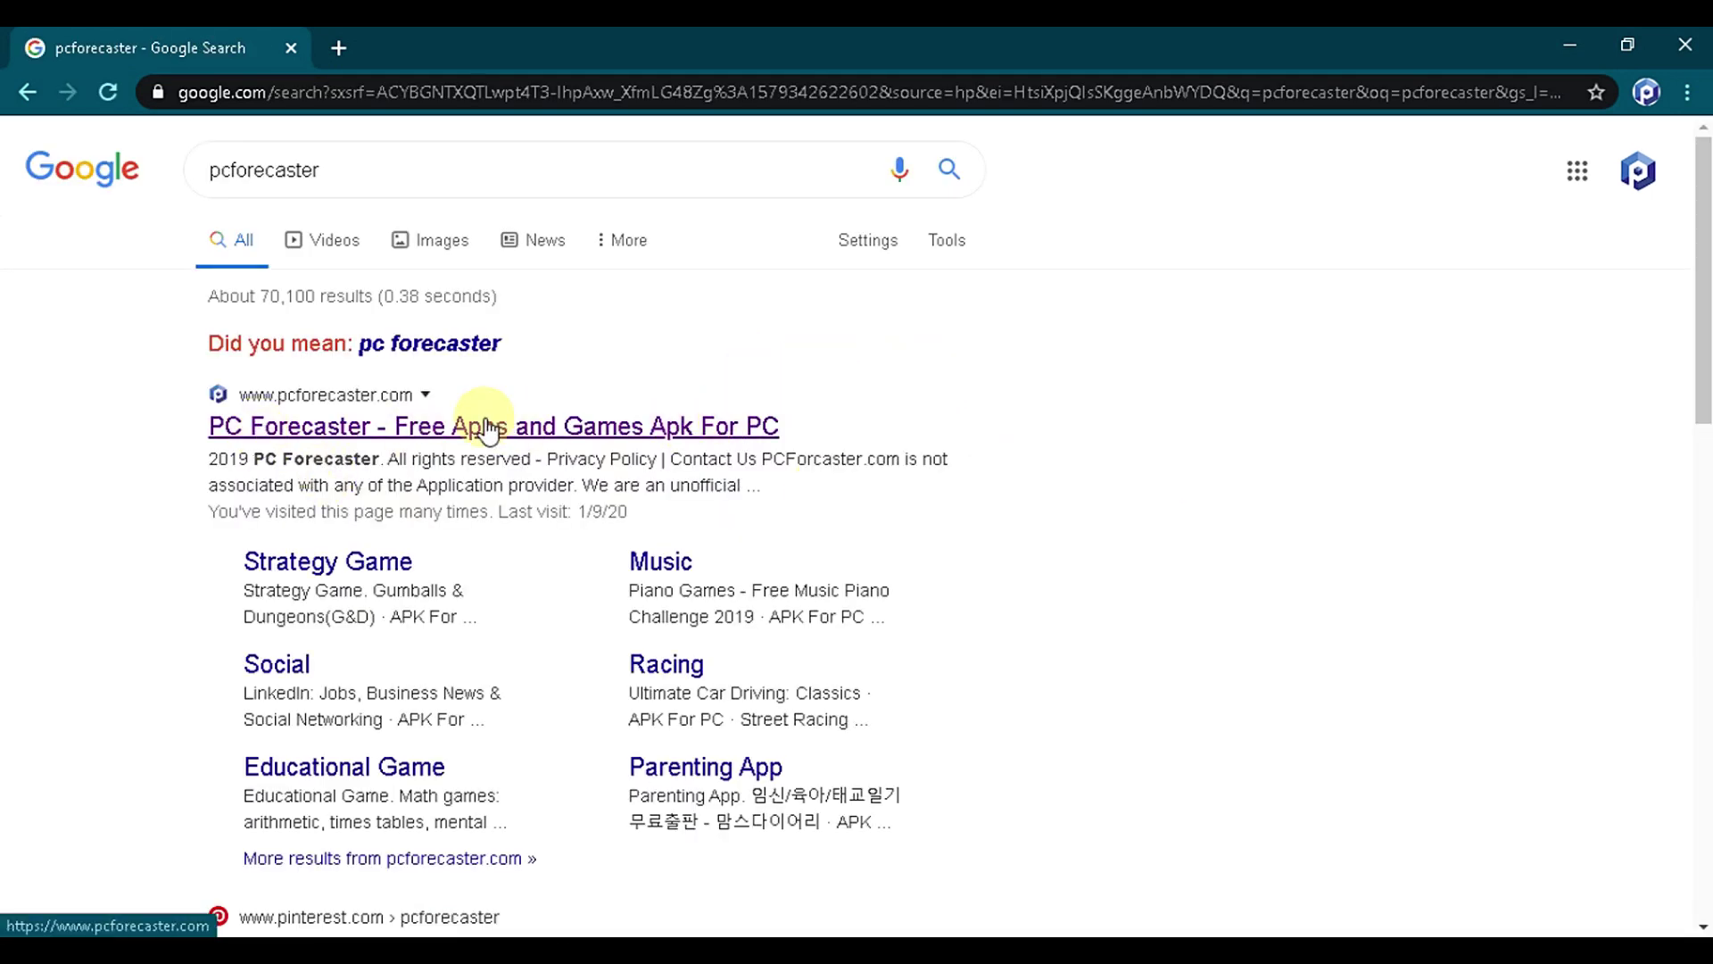
- Open the PC Forecaster site from the search results
{"action": "left_click", "coordinate": [485, 431]}
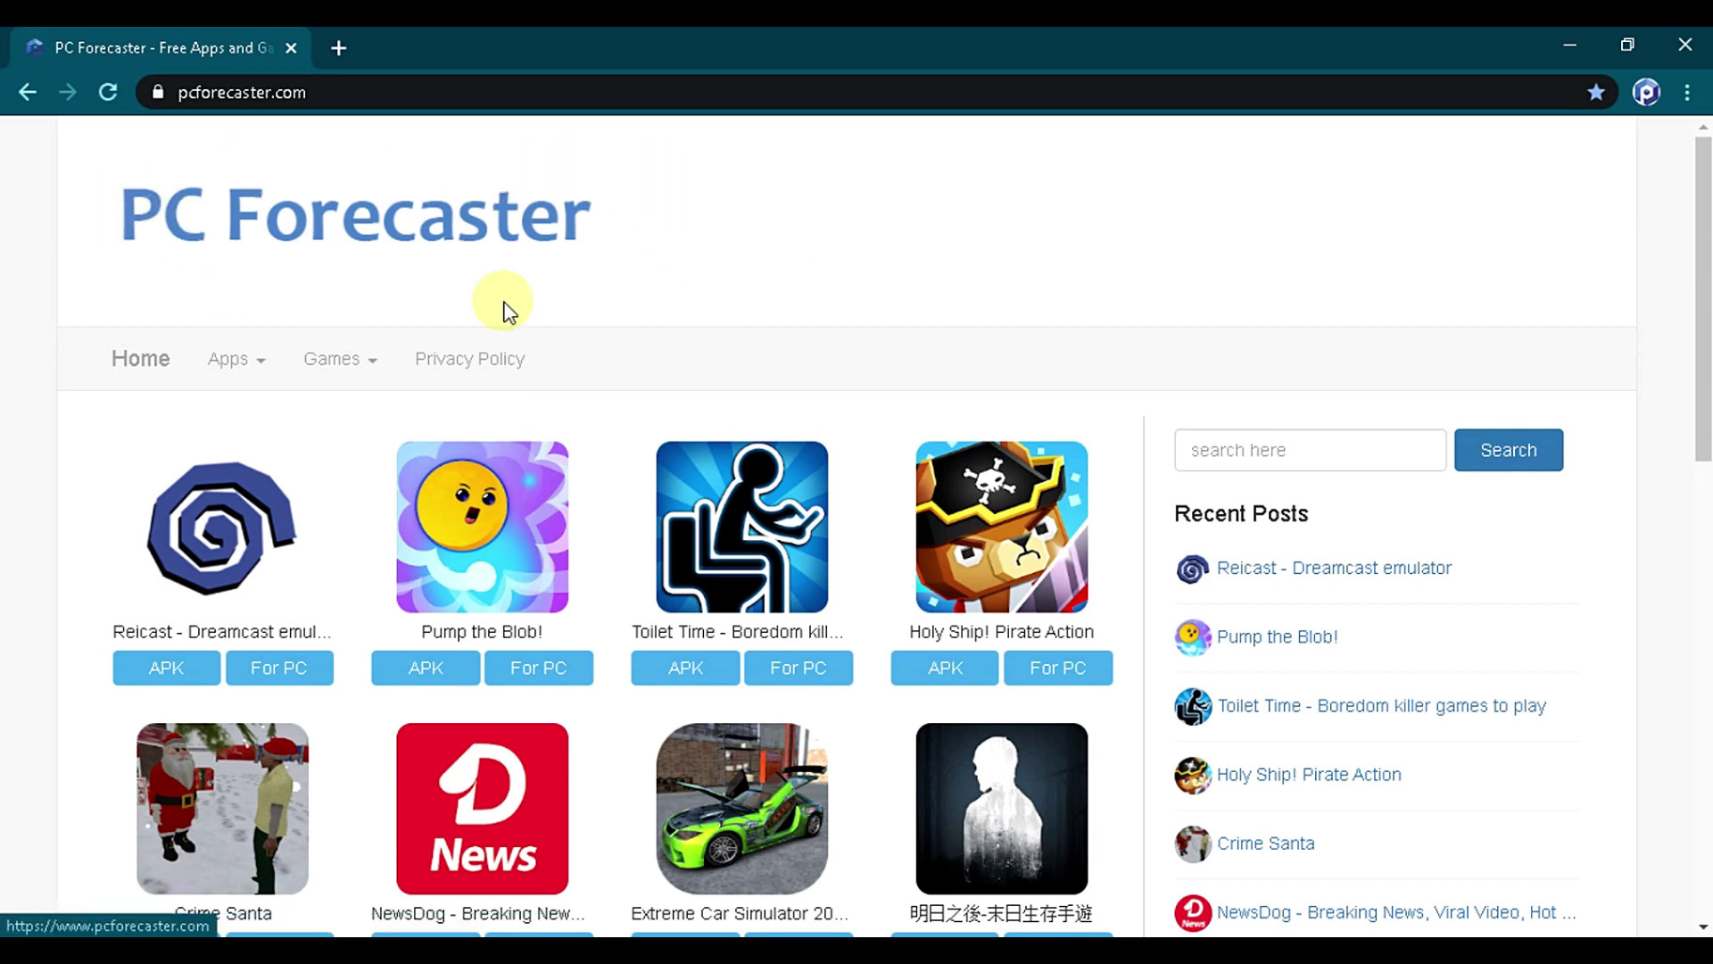
{"action": "scroll", "coordinate": [1125, 429], "scroll_direction": "down", "scroll_amount": 1}
{"action": "scroll", "coordinate": [1125, 428], "scroll_direction": "down", "scroll_amount": 1}
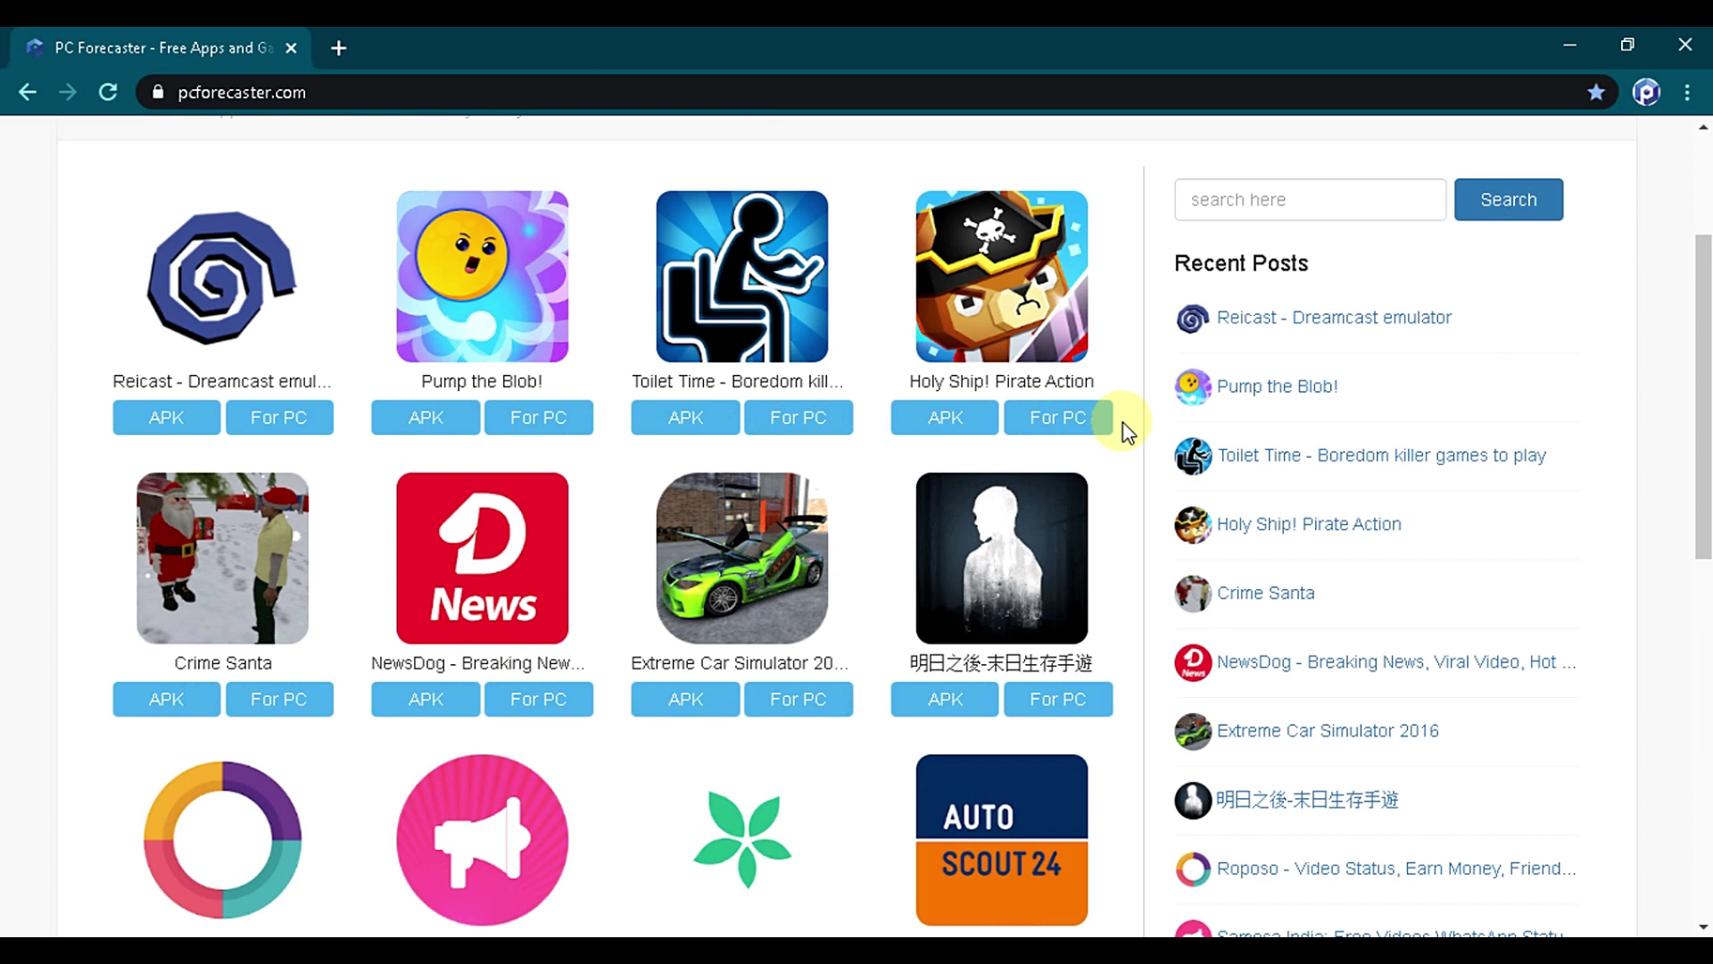
{"action": "scroll", "coordinate": [1131, 436], "scroll_direction": "down", "scroll_amount": 1}
{"action": "scroll", "coordinate": [1131, 435], "scroll_direction": "down", "scroll_amount": 2}
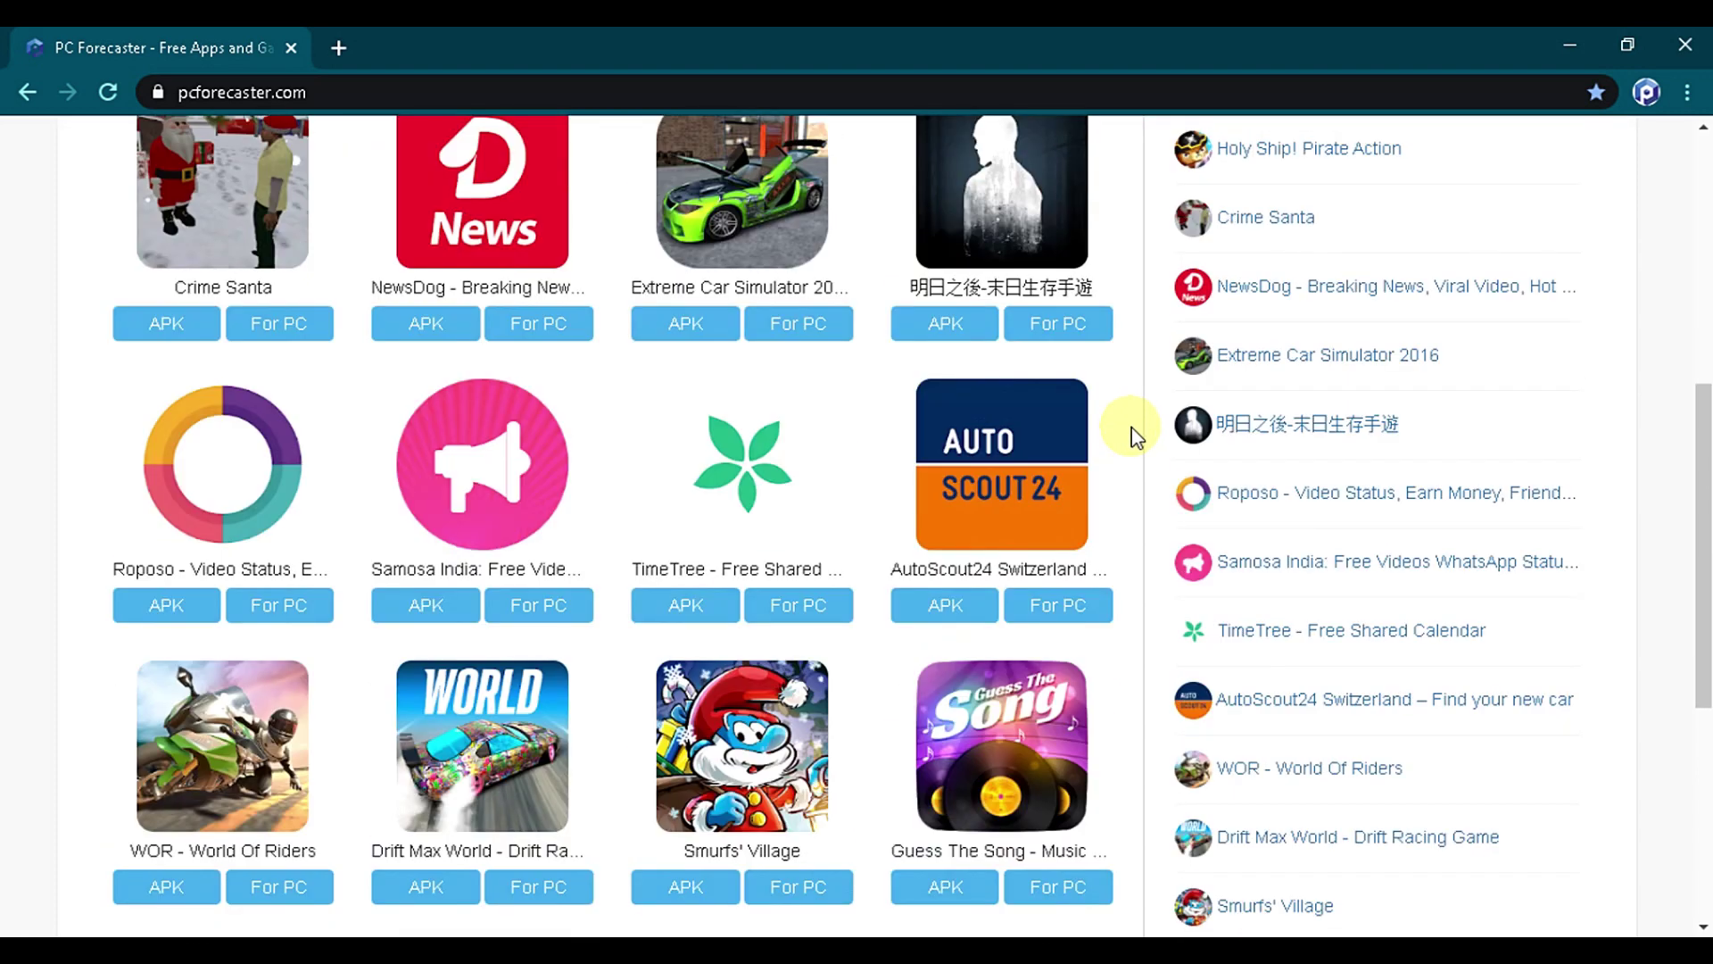
{"action": "scroll", "coordinate": [1131, 436], "scroll_direction": "down", "scroll_amount": 2}
{"action": "scroll", "coordinate": [1131, 436], "scroll_direction": "down", "scroll_amount": 1}
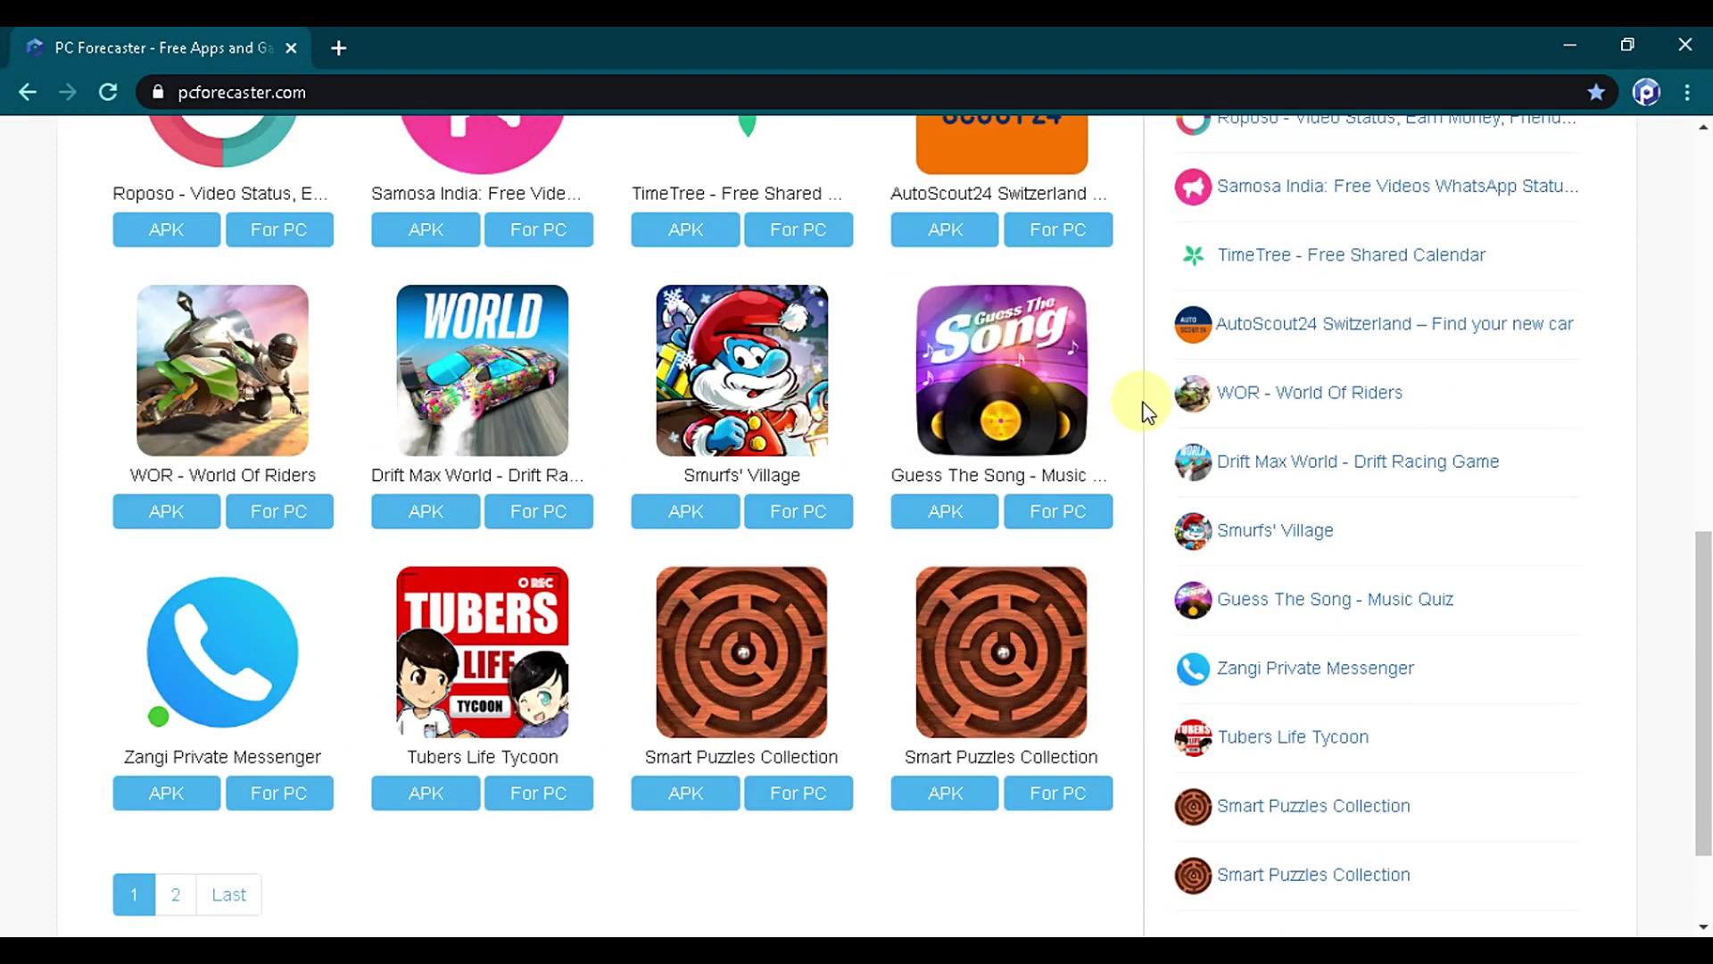
{"action": "scroll", "coordinate": [1139, 411], "scroll_direction": "up", "scroll_amount": 1}
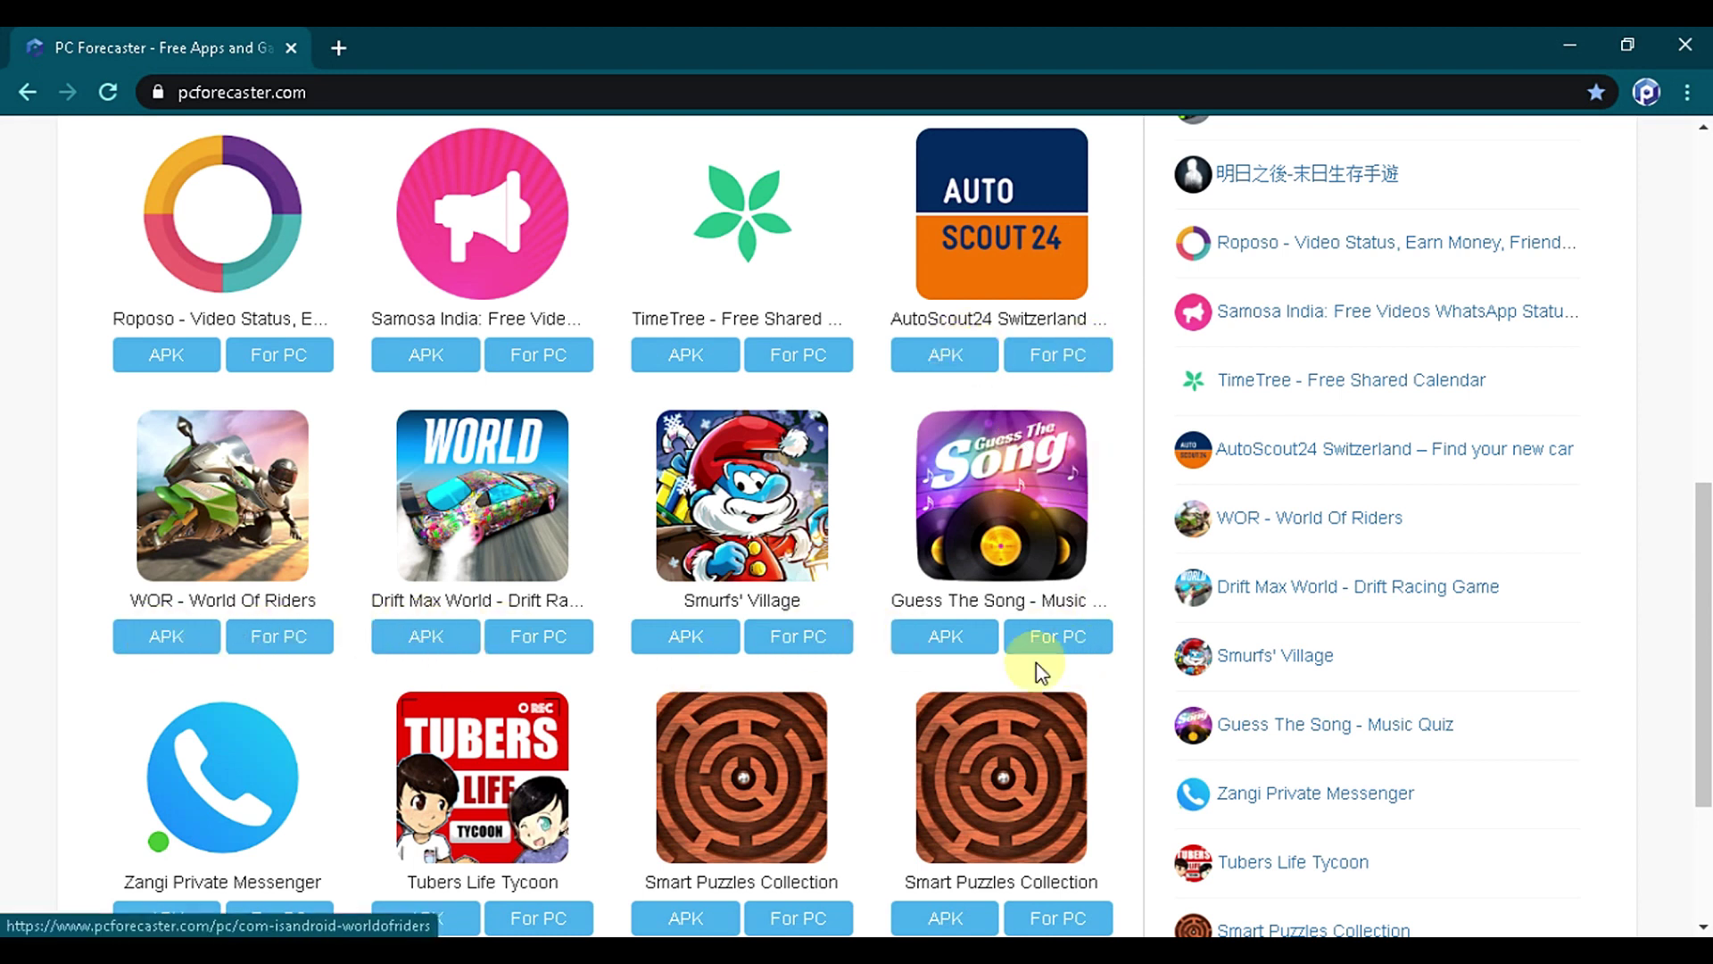
{"action": "scroll", "coordinate": [1136, 681], "scroll_direction": "up", "scroll_amount": 2}
{"action": "scroll", "coordinate": [1135, 681], "scroll_direction": "up", "scroll_amount": 3}
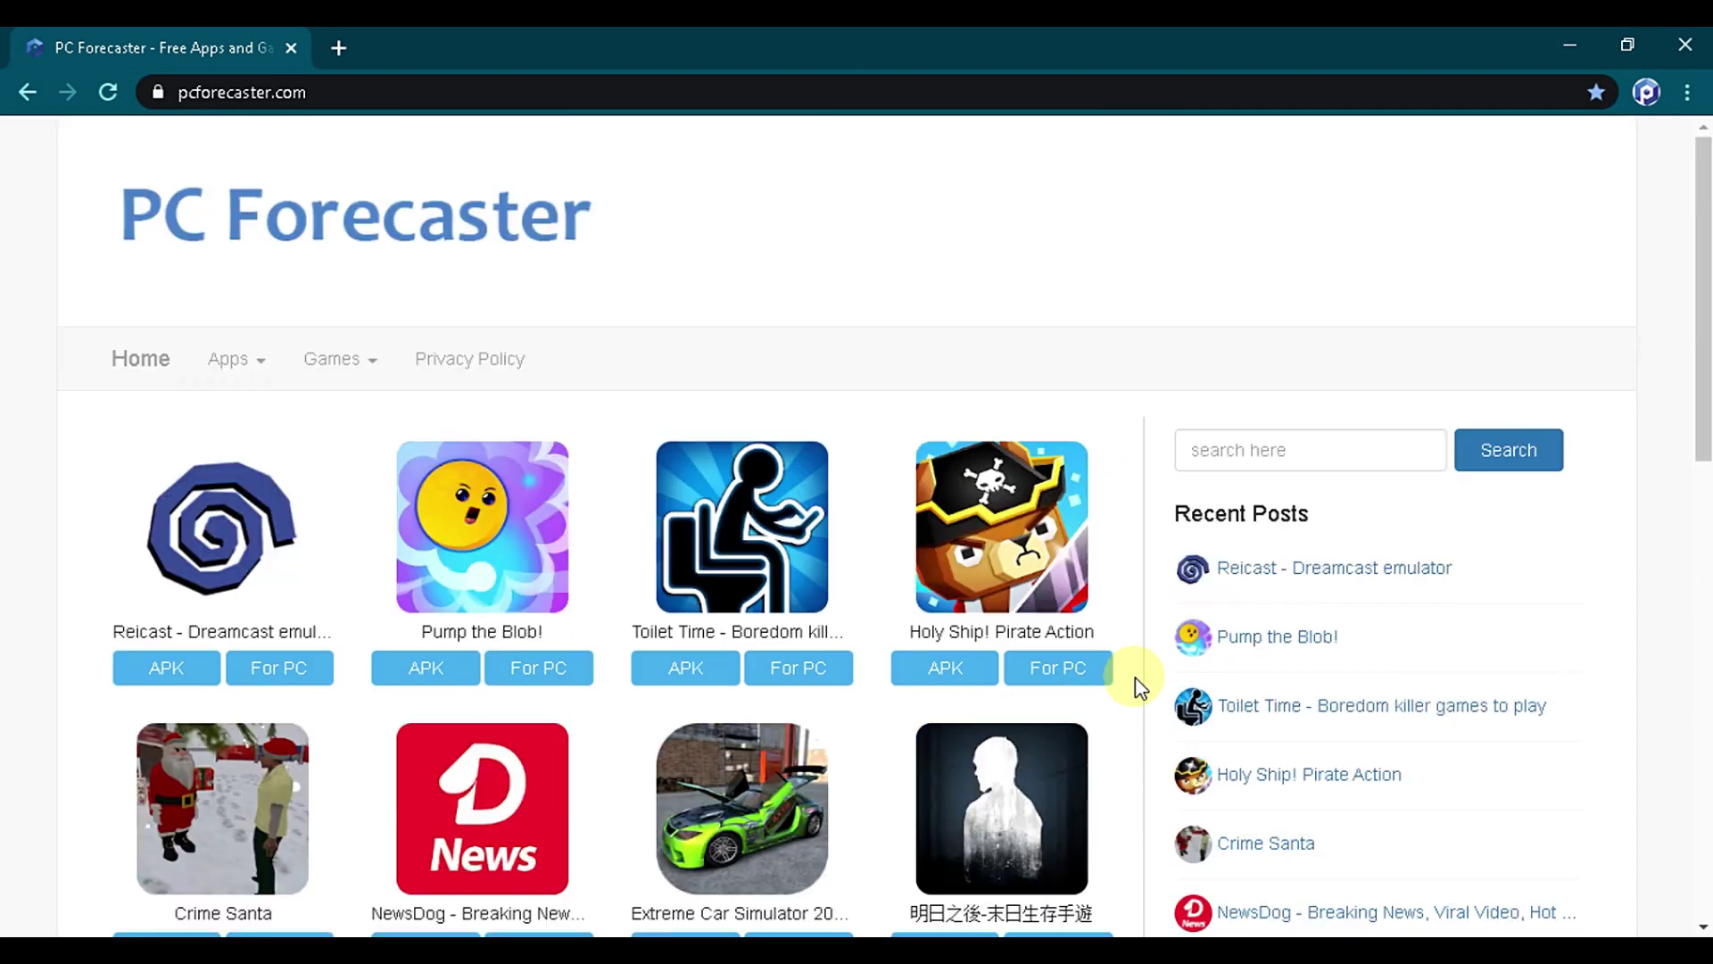
- Search PC Forecaster for 'xmeye' and open the matching app page
{"action": "left_click", "coordinate": [1210, 451]}
{"action": "type", "text": "x"}
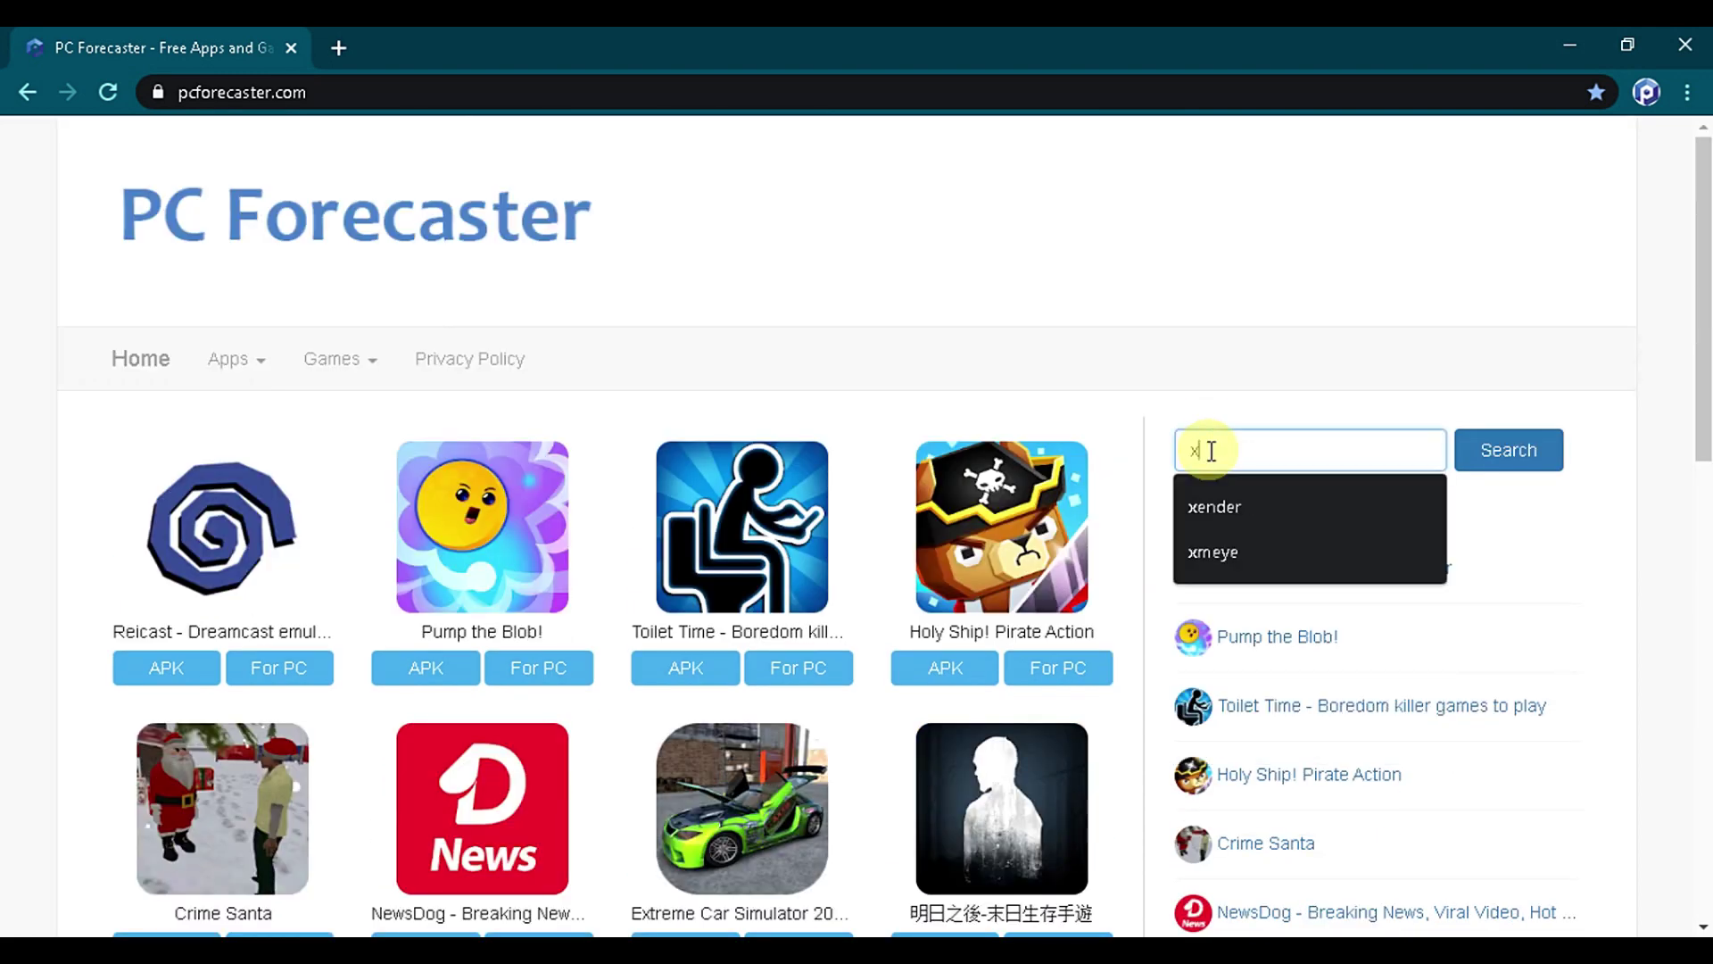
{"action": "type", "text": "meye"}
{"action": "key", "text": "Return"}
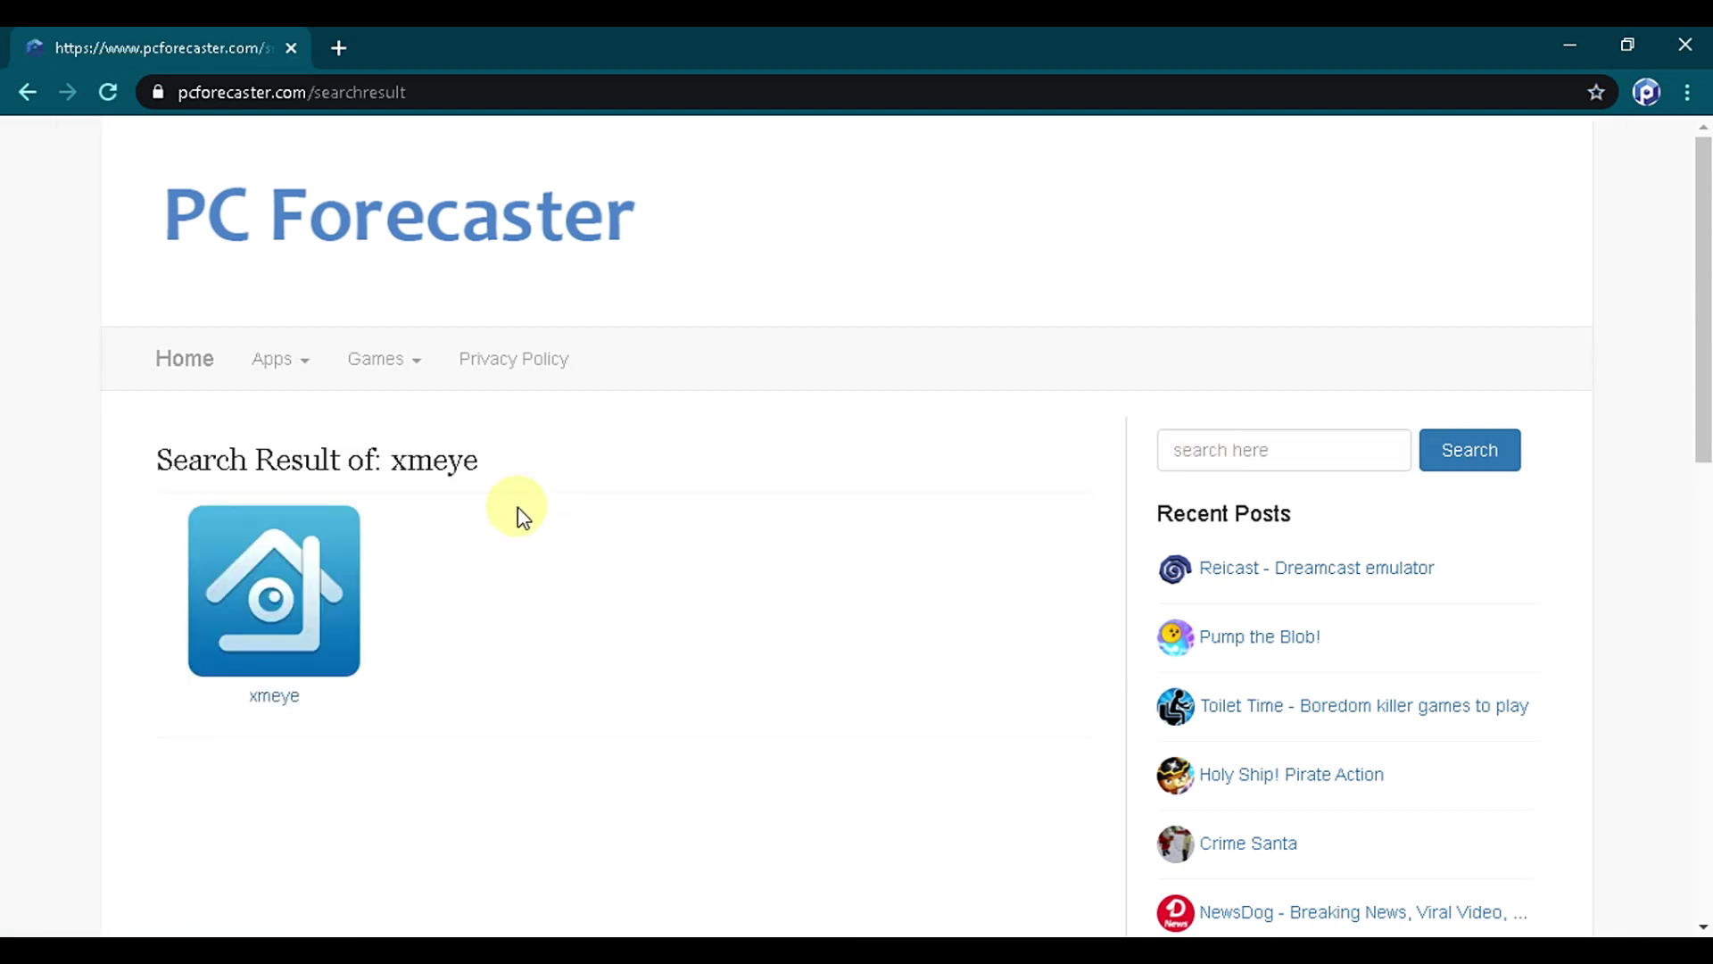
{"action": "left_click", "coordinate": [283, 589]}
{"action": "scroll", "coordinate": [361, 582], "scroll_direction": "down", "scroll_amount": 1}
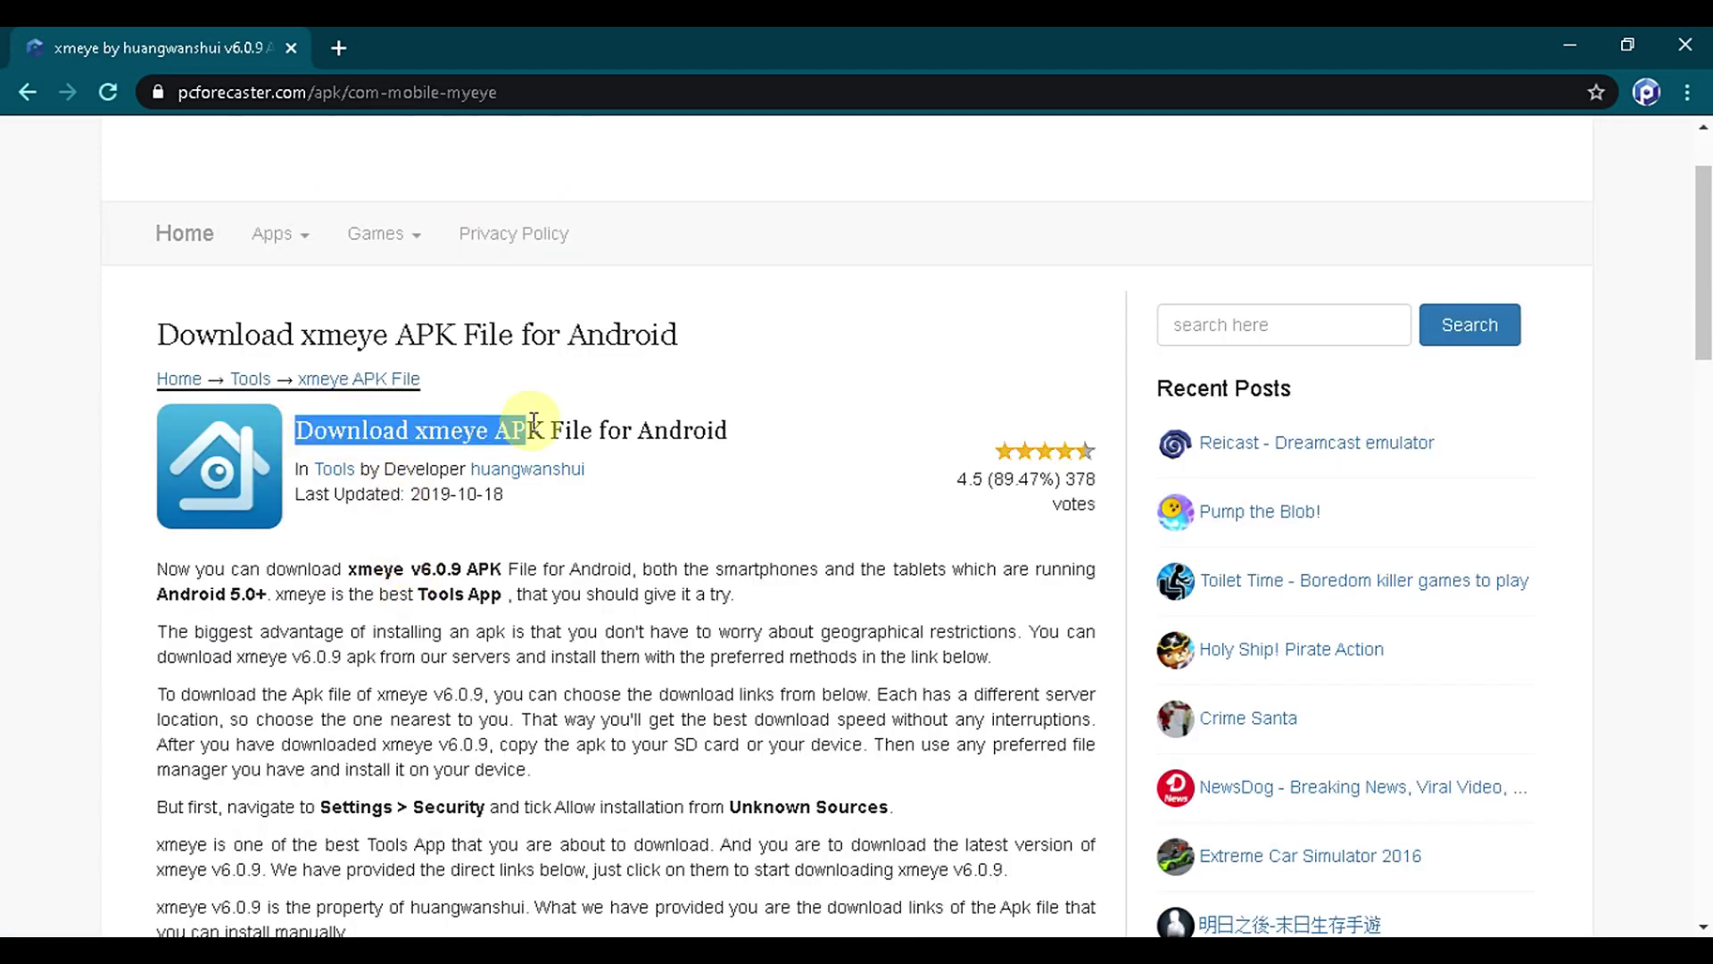
- Review the xmeye APK page's heading, version number and 'xmeye for PC' line
{"action": "left_click_drag", "start_coordinate": [300, 432], "coordinate": [723, 427]}
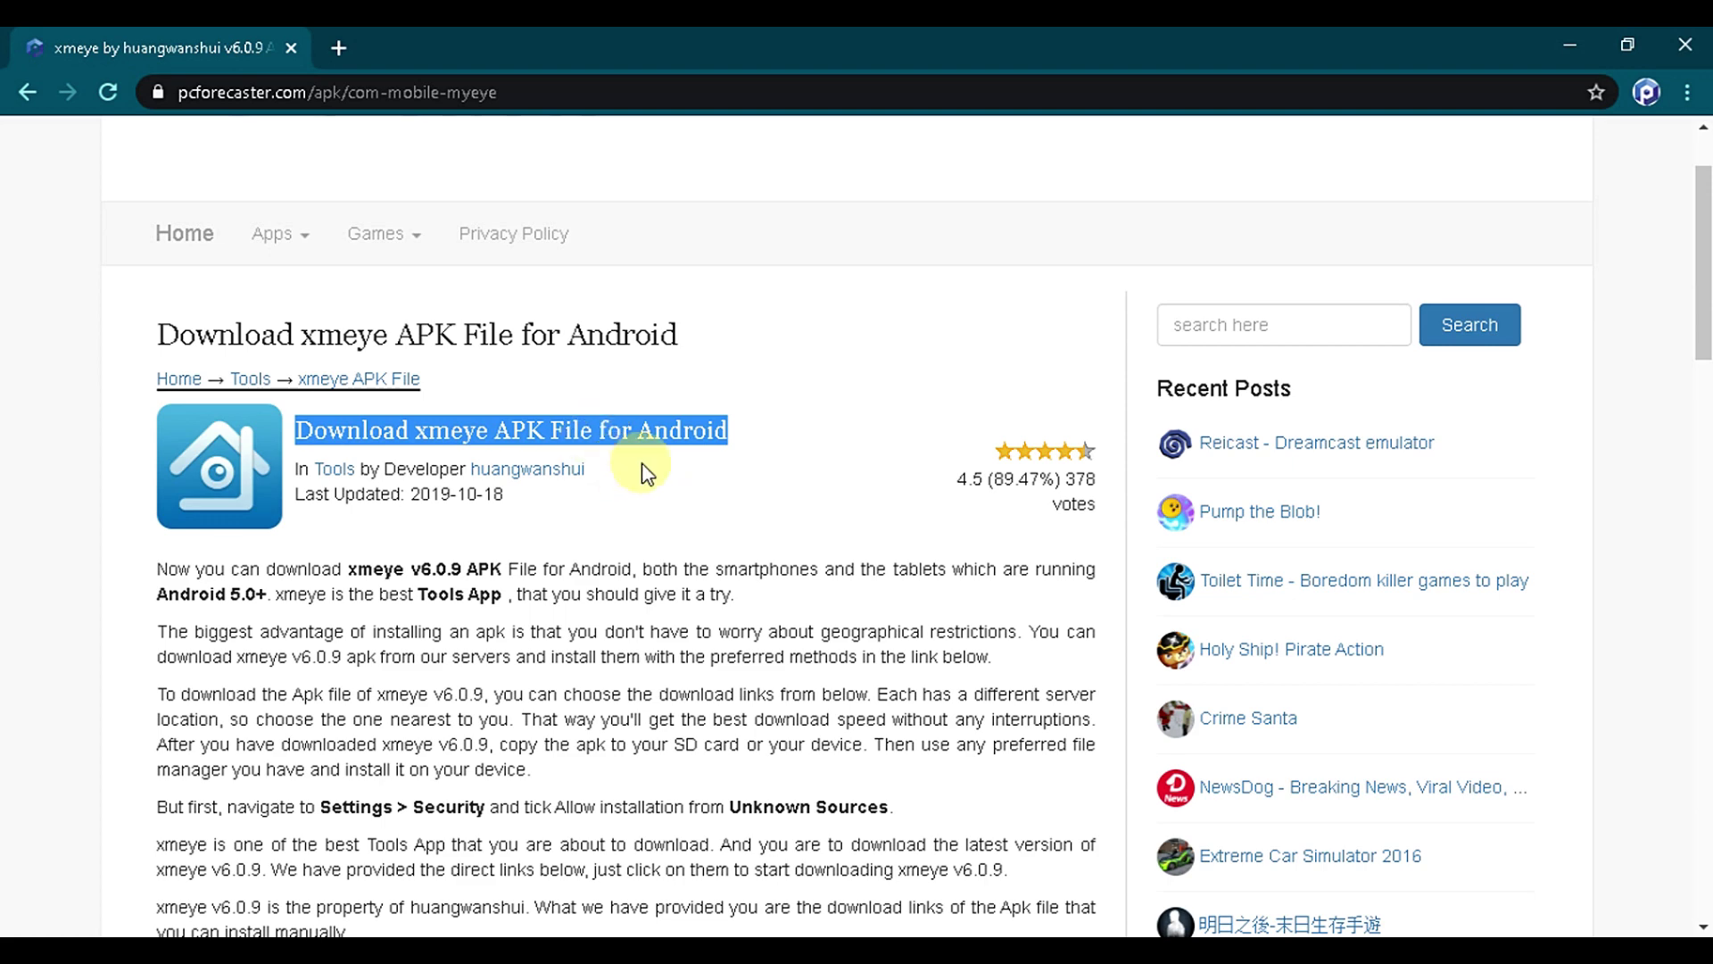
{"action": "left_click", "coordinate": [670, 517]}
{"action": "scroll", "coordinate": [671, 521], "scroll_direction": "down", "scroll_amount": 3}
{"action": "scroll", "coordinate": [676, 524], "scroll_direction": "down", "scroll_amount": 3}
{"action": "scroll", "coordinate": [676, 525], "scroll_direction": "down", "scroll_amount": 2}
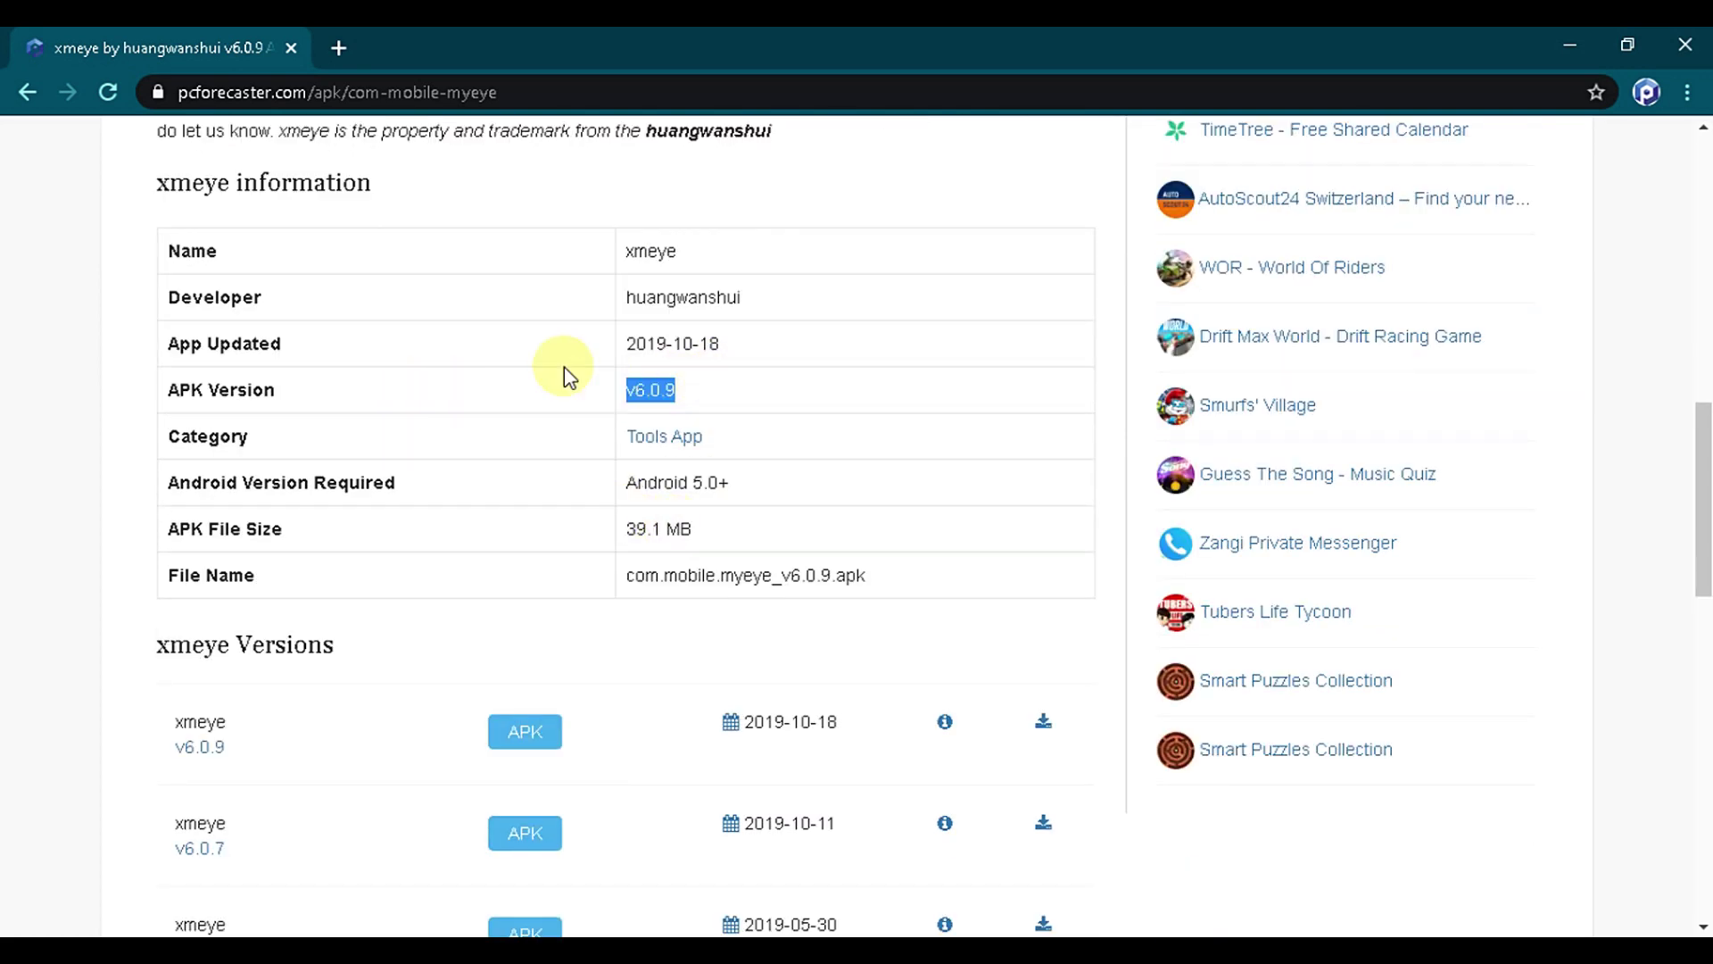
{"action": "left_click", "coordinate": [724, 401]}
{"action": "scroll", "coordinate": [725, 415], "scroll_direction": "down", "scroll_amount": 3}
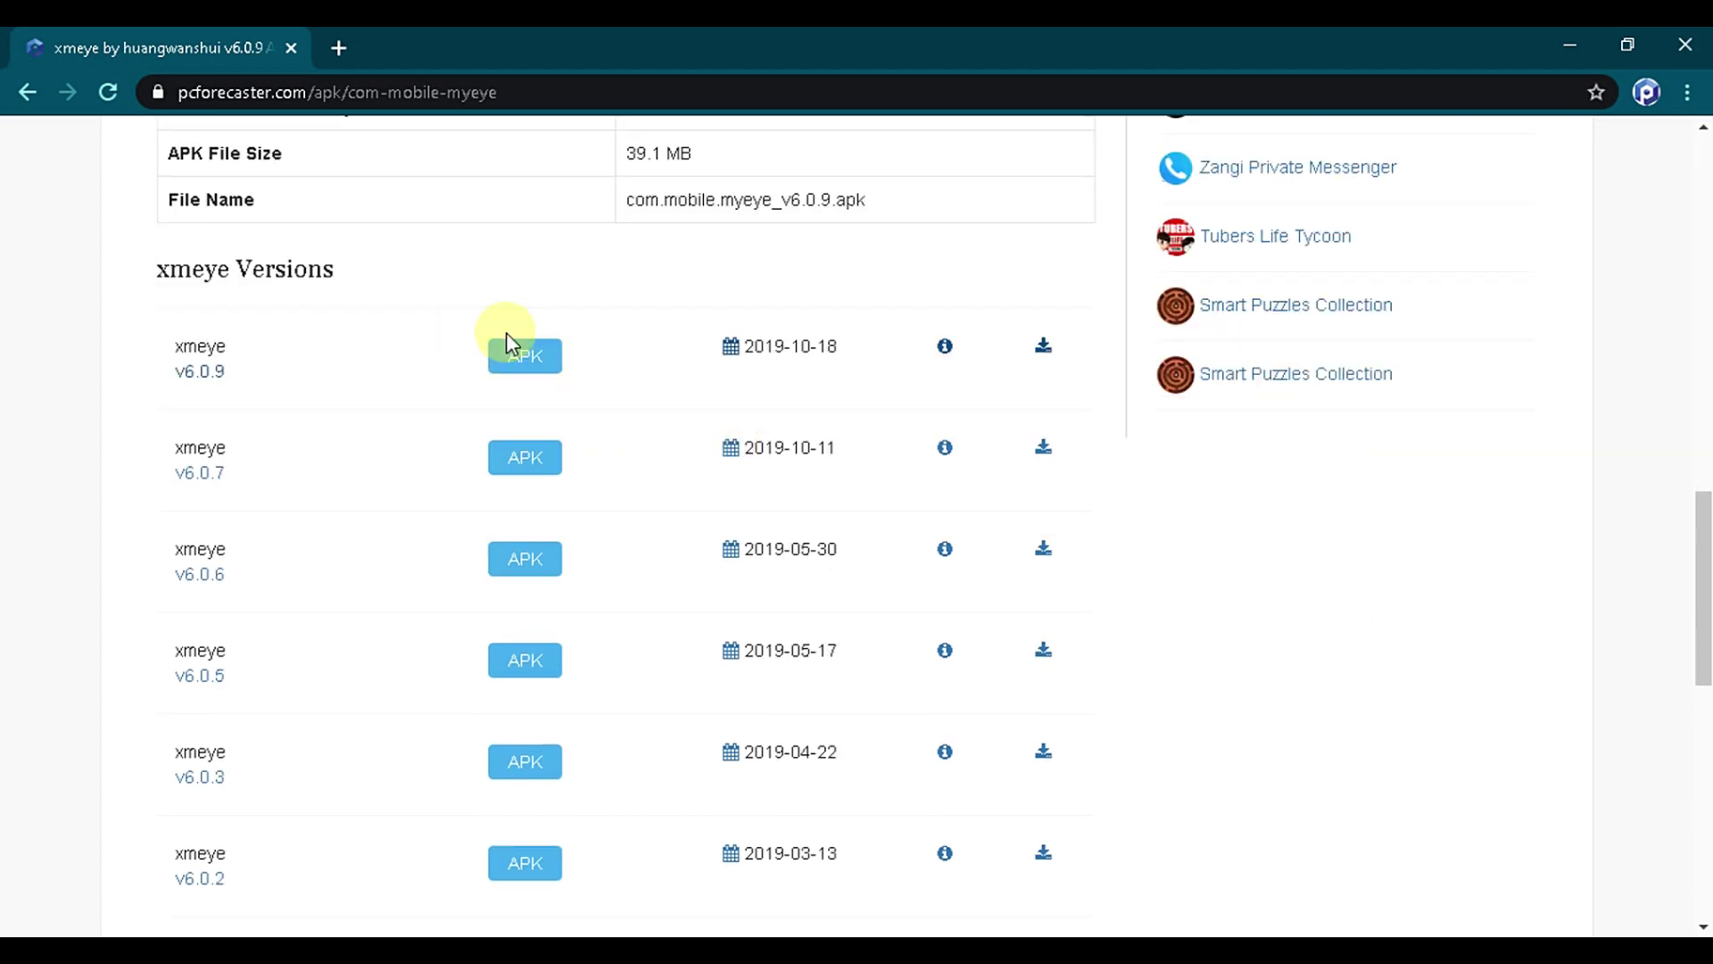
{"action": "scroll", "coordinate": [549, 482], "scroll_direction": "down", "scroll_amount": 1}
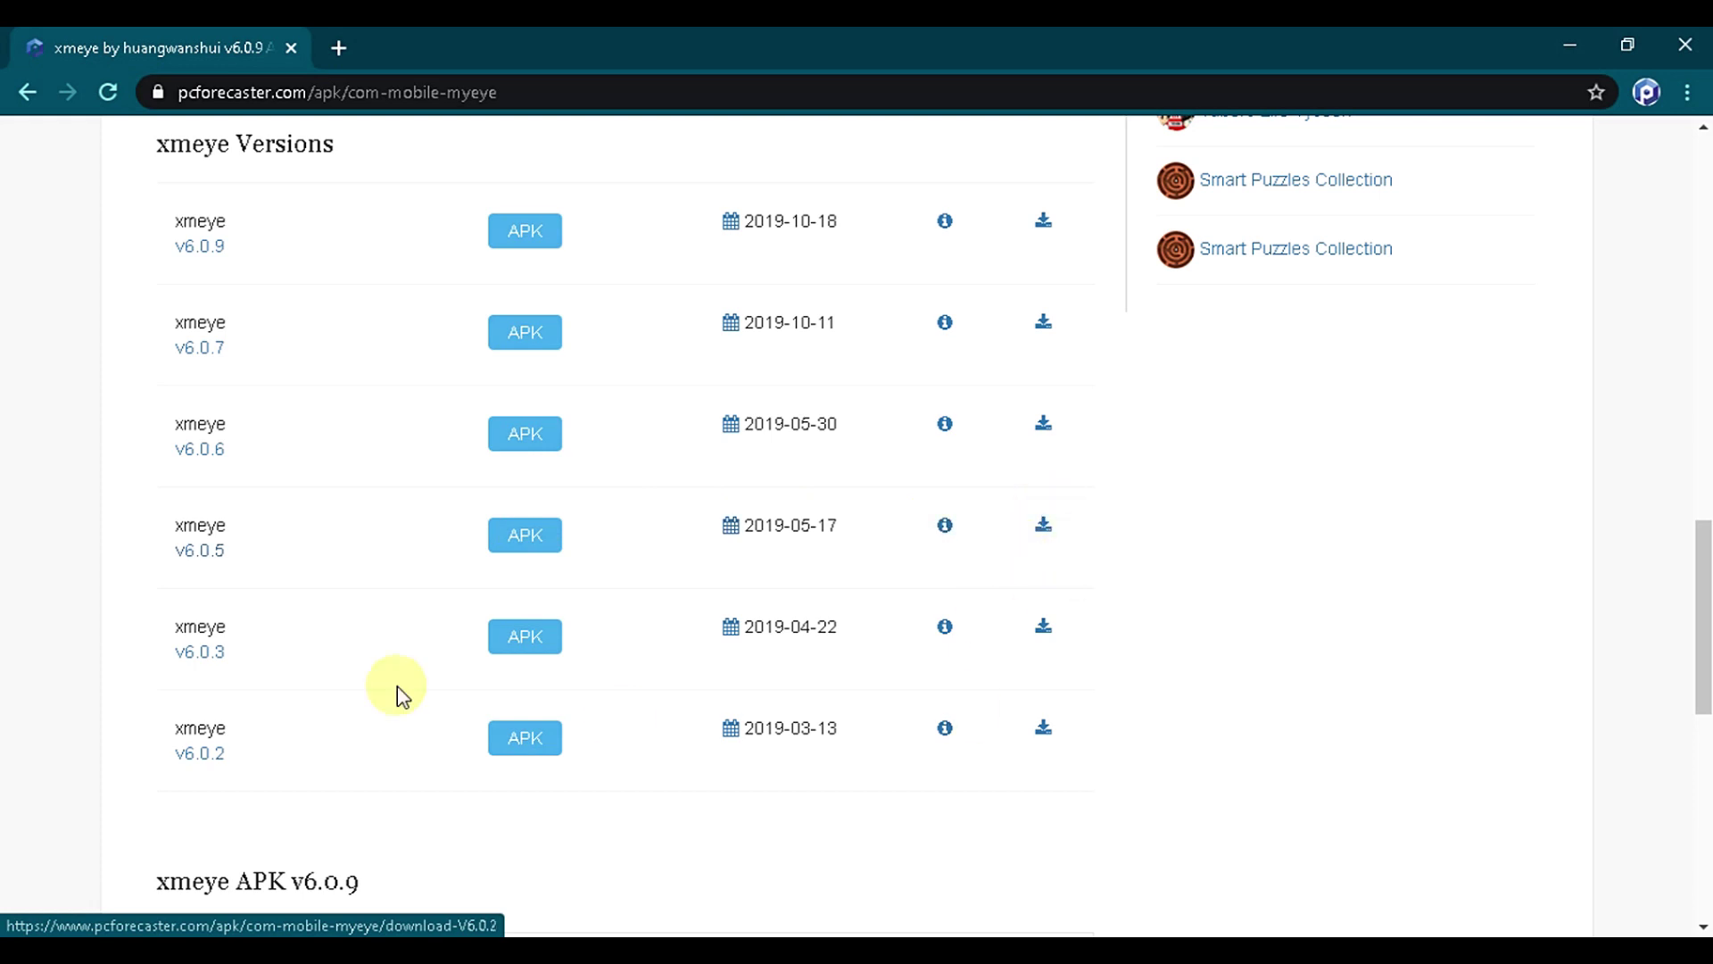
{"action": "scroll", "coordinate": [811, 646], "scroll_direction": "up", "scroll_amount": 3}
{"action": "scroll", "coordinate": [811, 646], "scroll_direction": "up", "scroll_amount": 3}
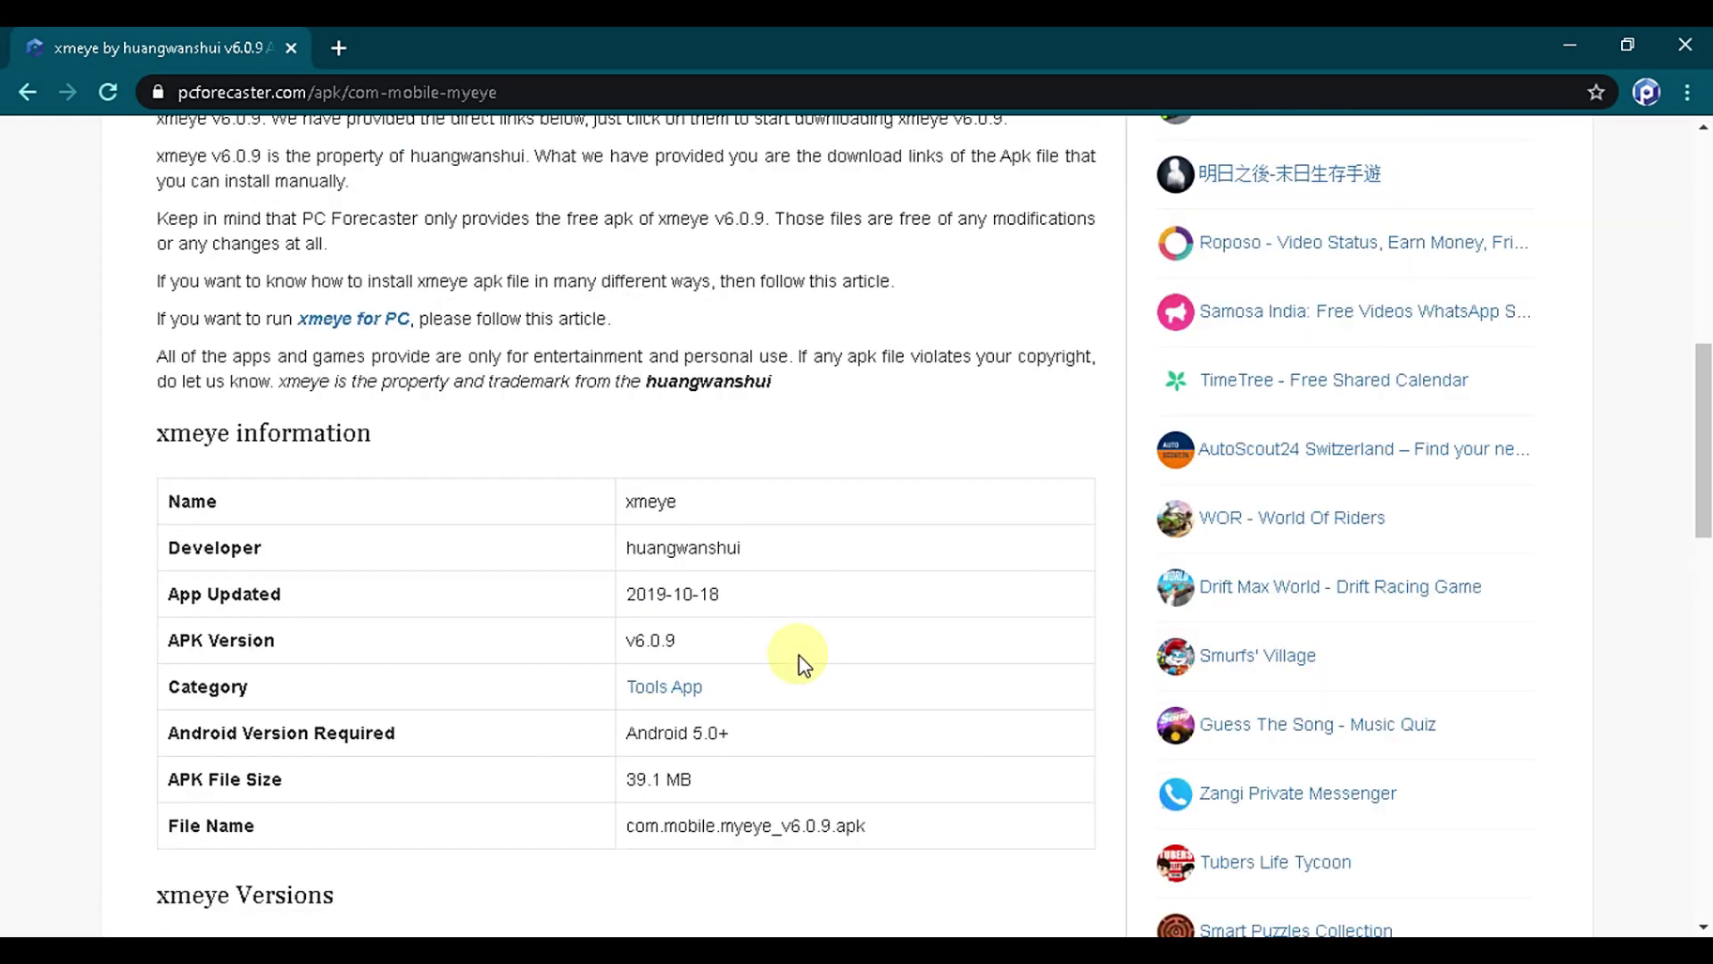
{"action": "scroll", "coordinate": [812, 646], "scroll_direction": "up", "scroll_amount": 2}
{"action": "left_click_drag", "start_coordinate": [158, 570], "coordinate": [619, 578]}
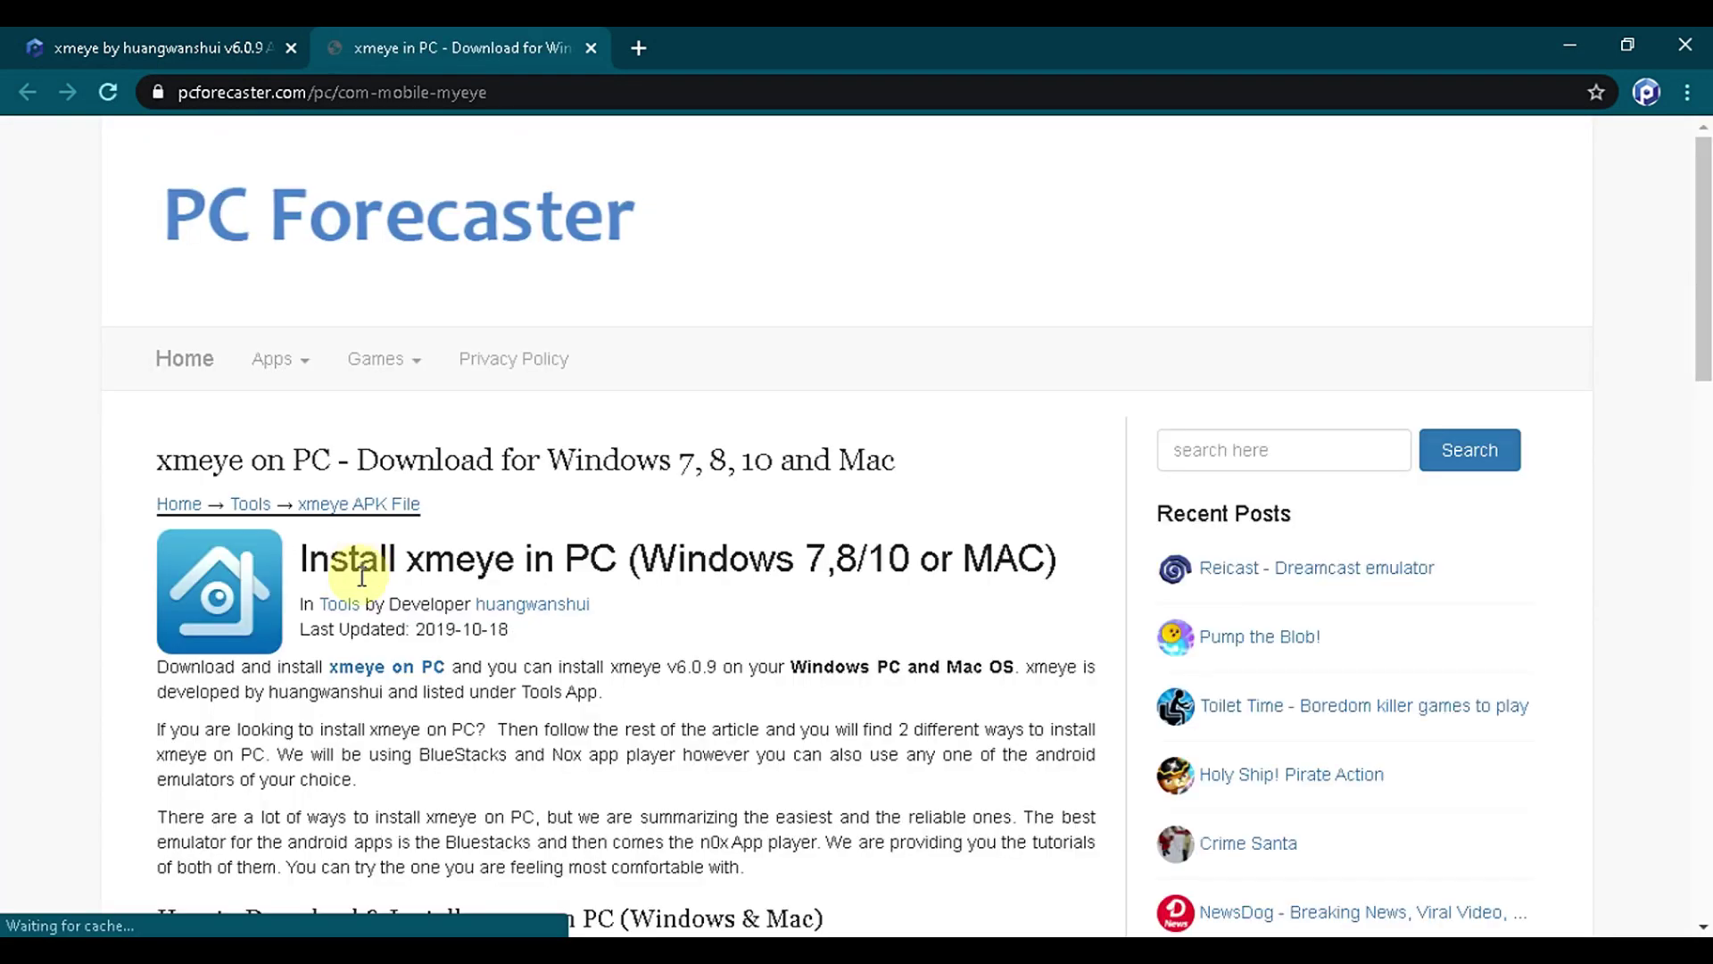
{"action": "scroll", "coordinate": [344, 557], "scroll_direction": "down", "scroll_amount": 1}
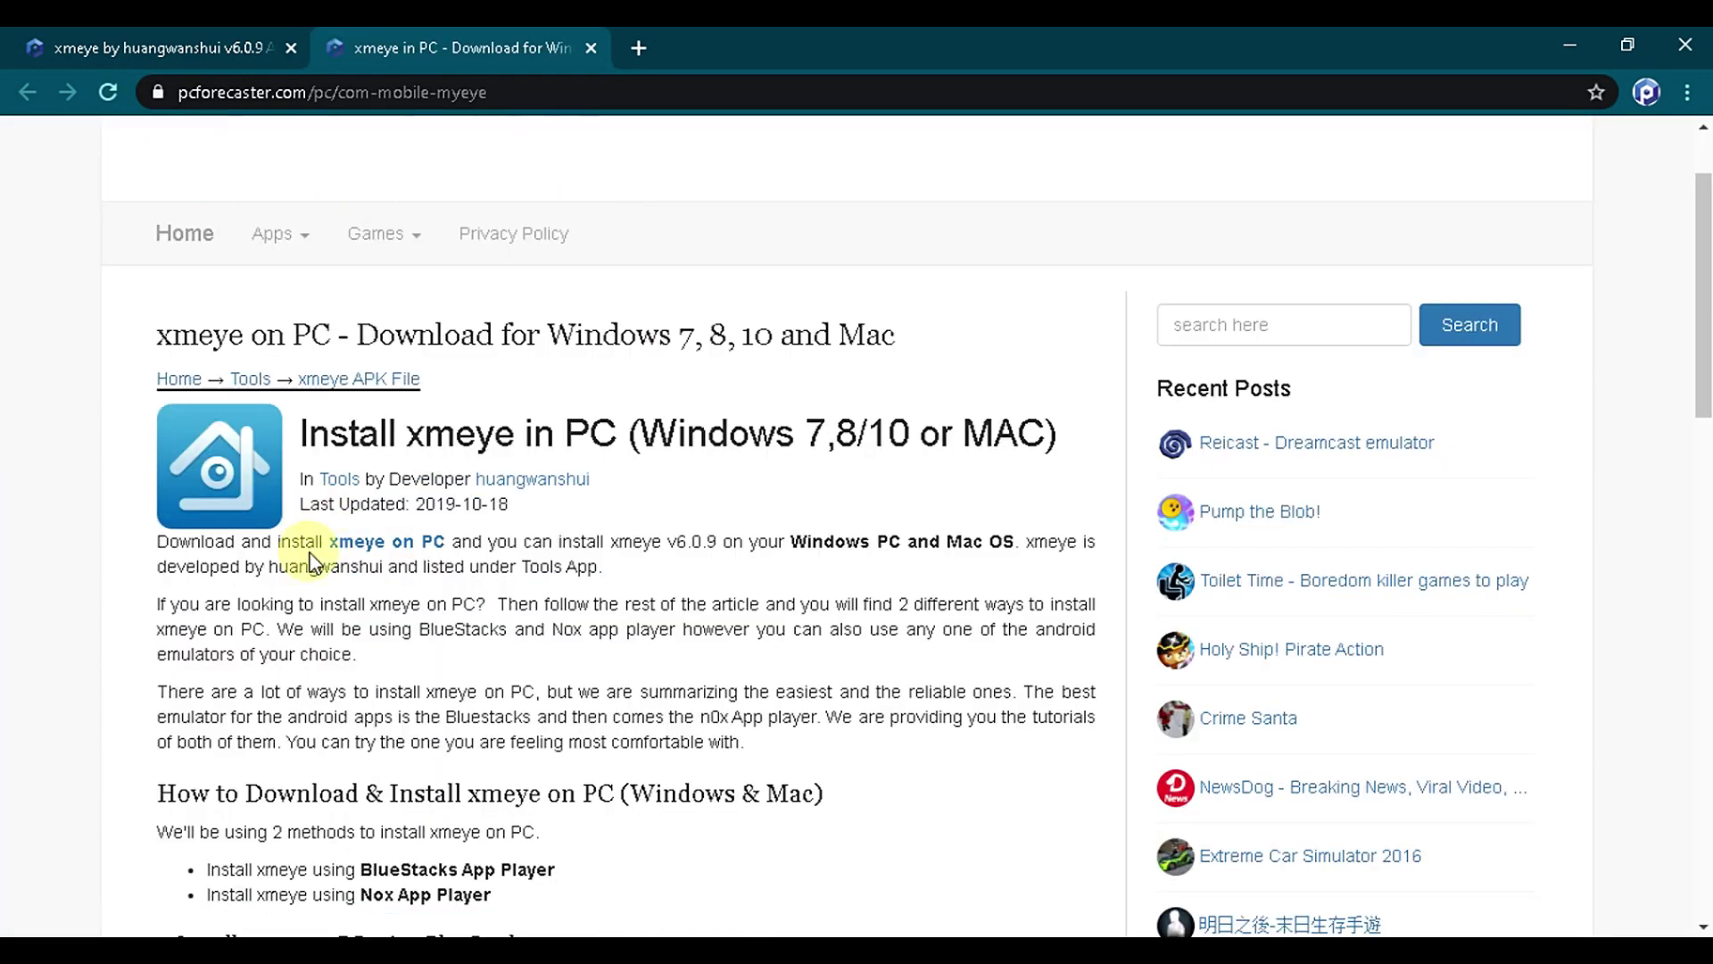
{"action": "scroll", "coordinate": [509, 627], "scroll_direction": "down", "scroll_amount": 4}
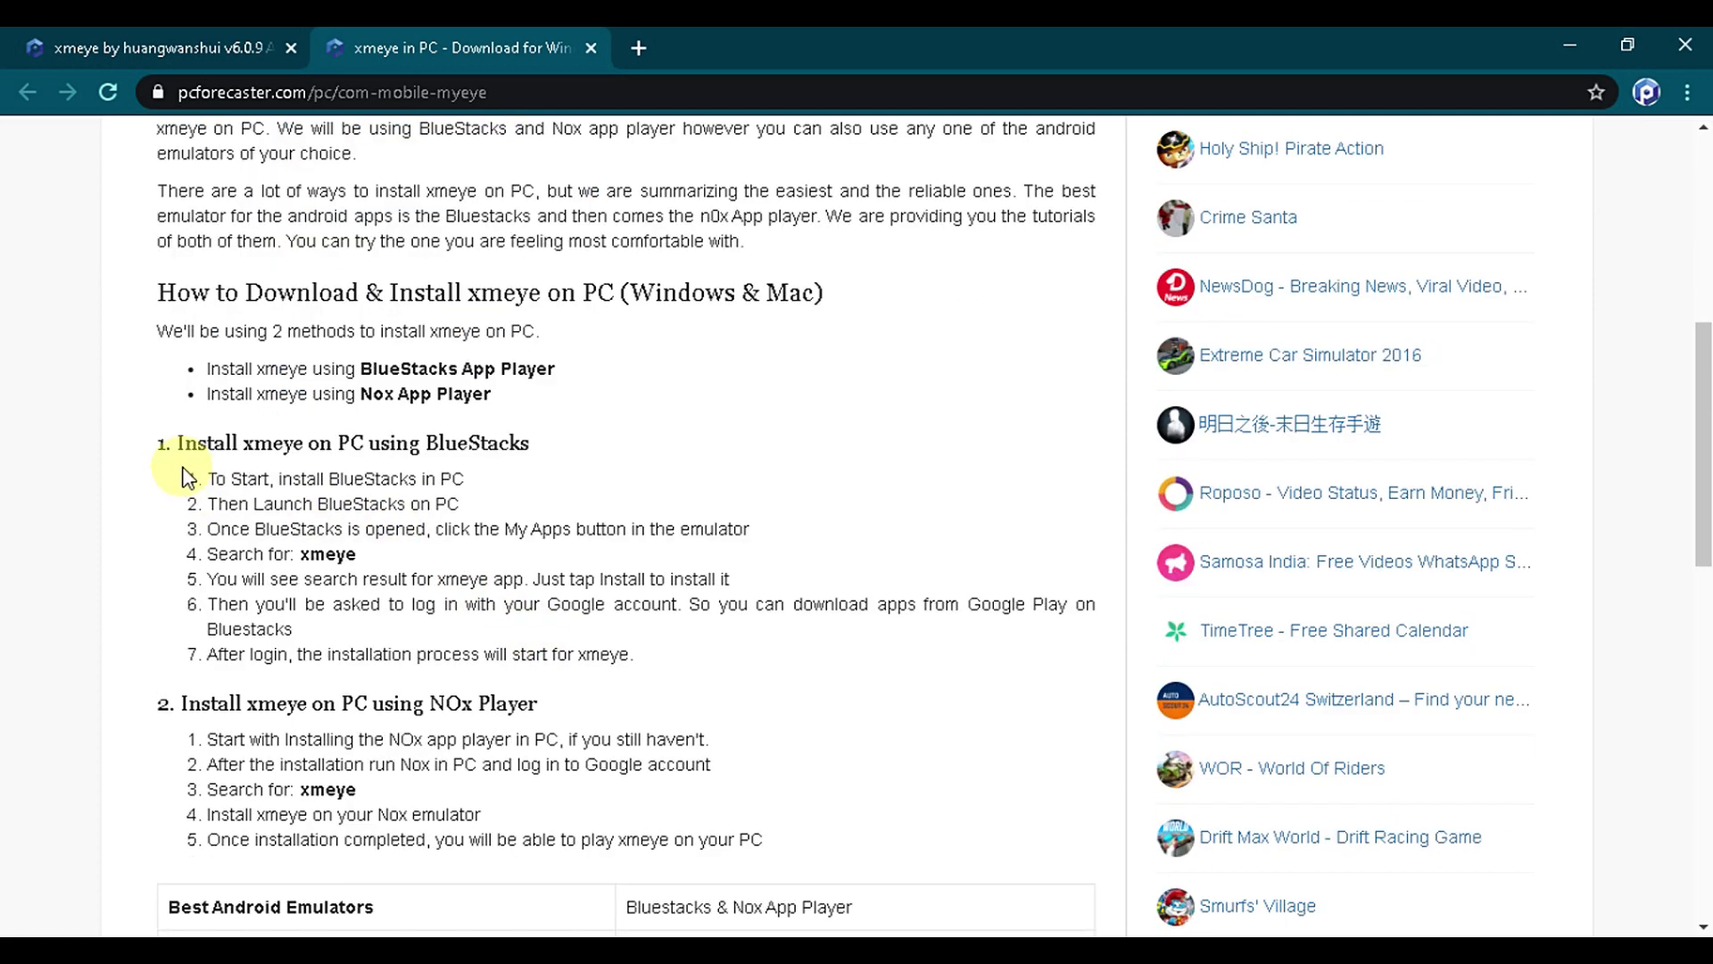
- Read the BlueStacks installation steps in the xmeye on PC article
{"action": "left_click_drag", "start_coordinate": [184, 476], "coordinate": [643, 683]}
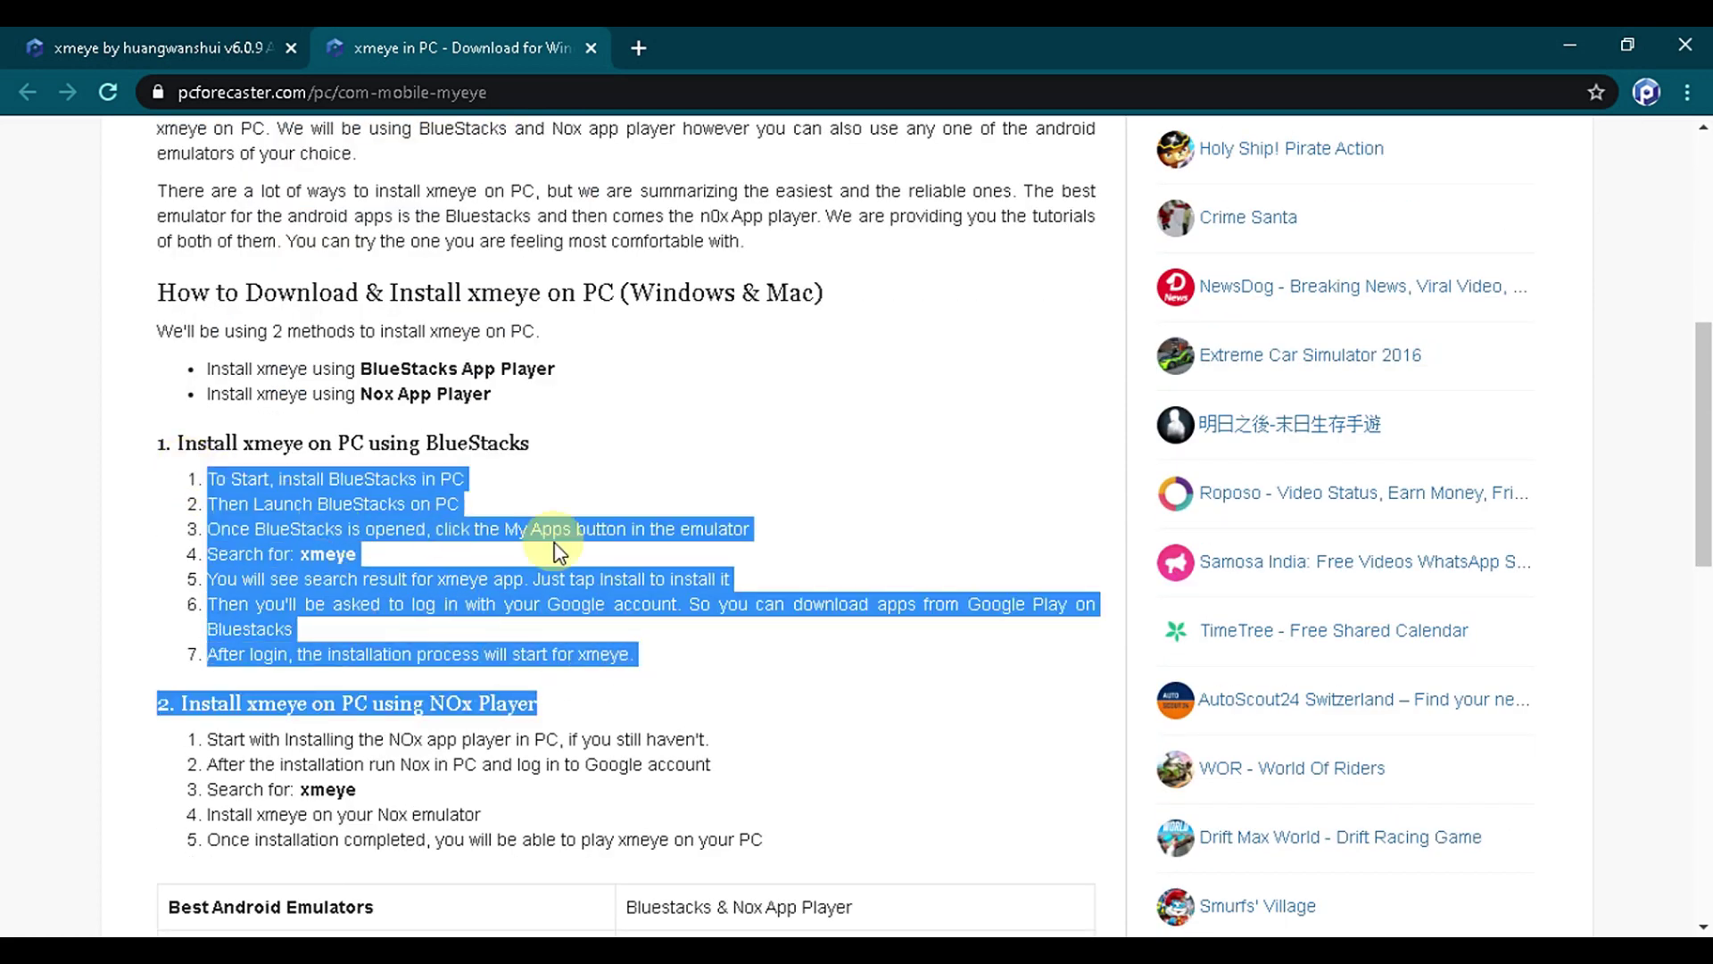
{"action": "left_click", "coordinate": [747, 656]}
{"action": "scroll", "coordinate": [748, 655], "scroll_direction": "up", "scroll_amount": 5}
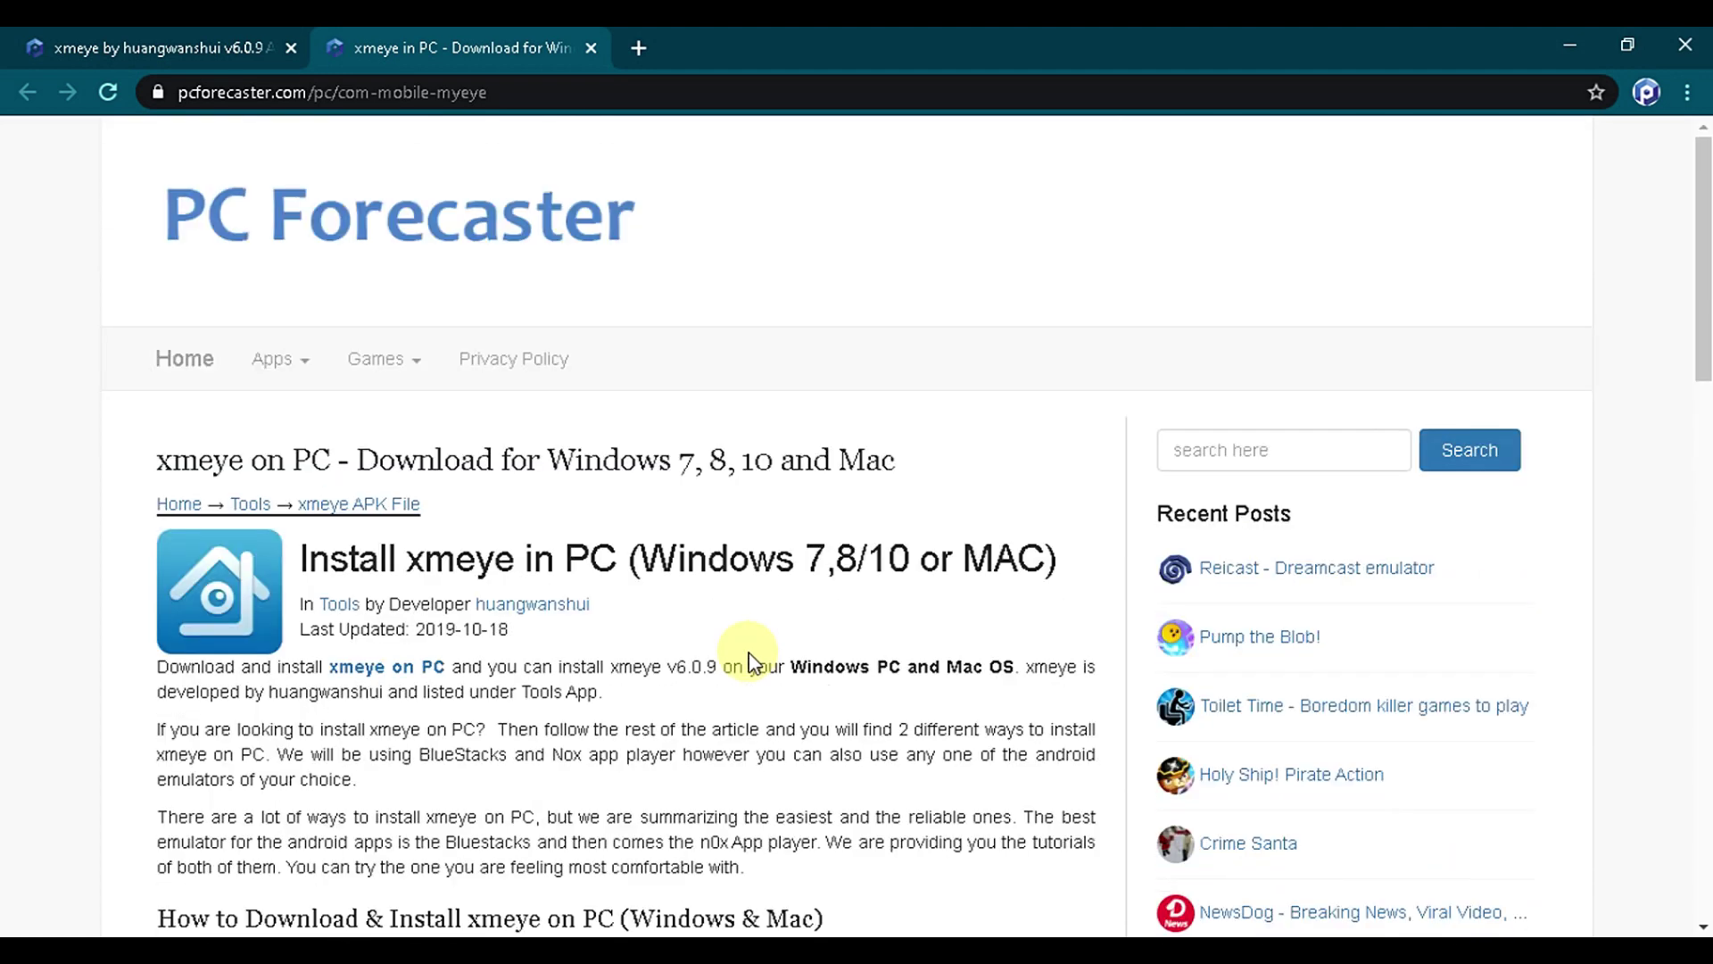